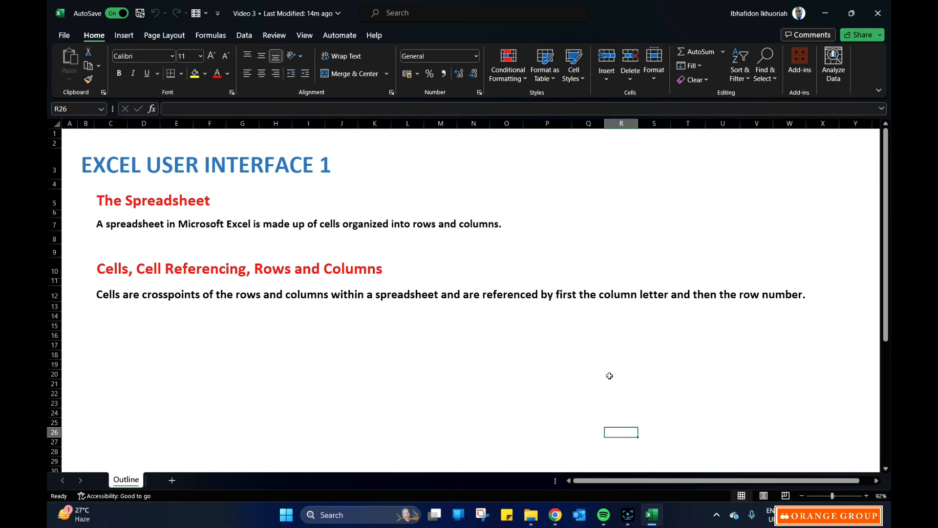
# Create a new blank workbook and add five more worksheets after the first one.
pyautogui.click(65, 36)
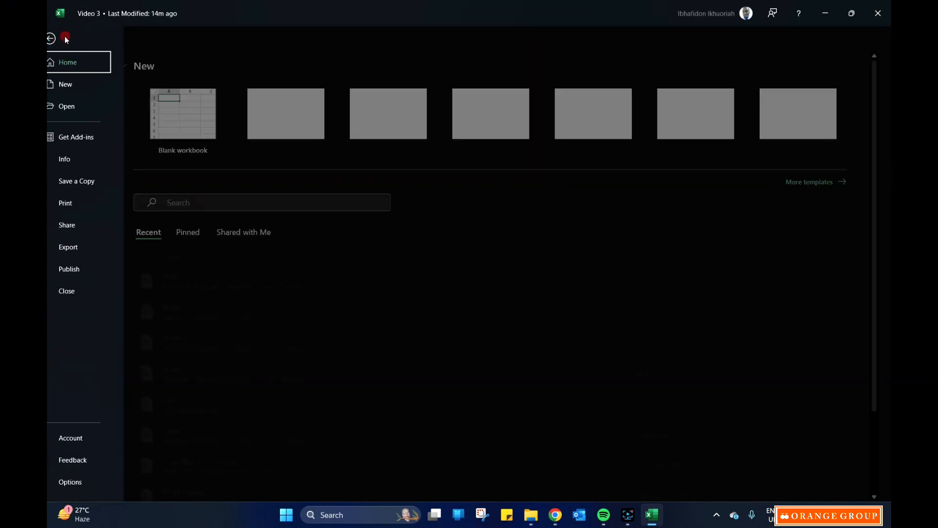
pyautogui.click(193, 120)
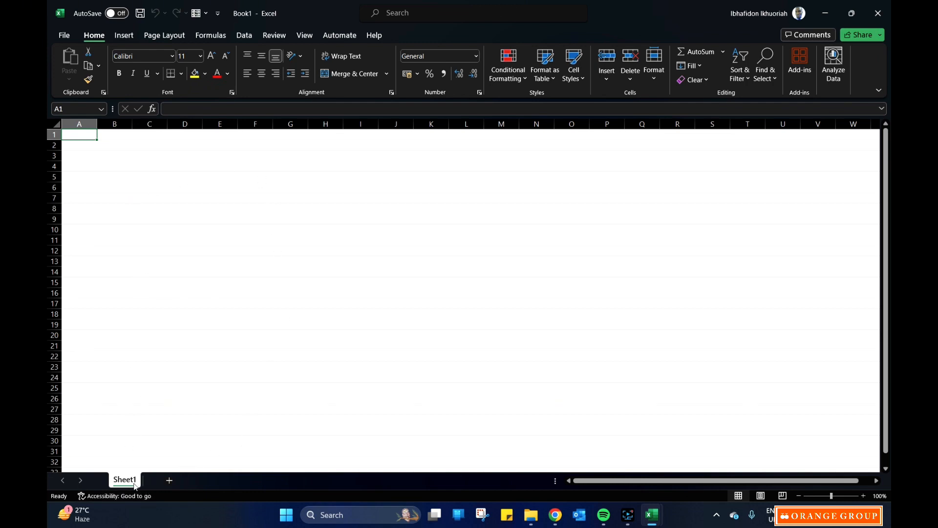
pyautogui.click(169, 482)
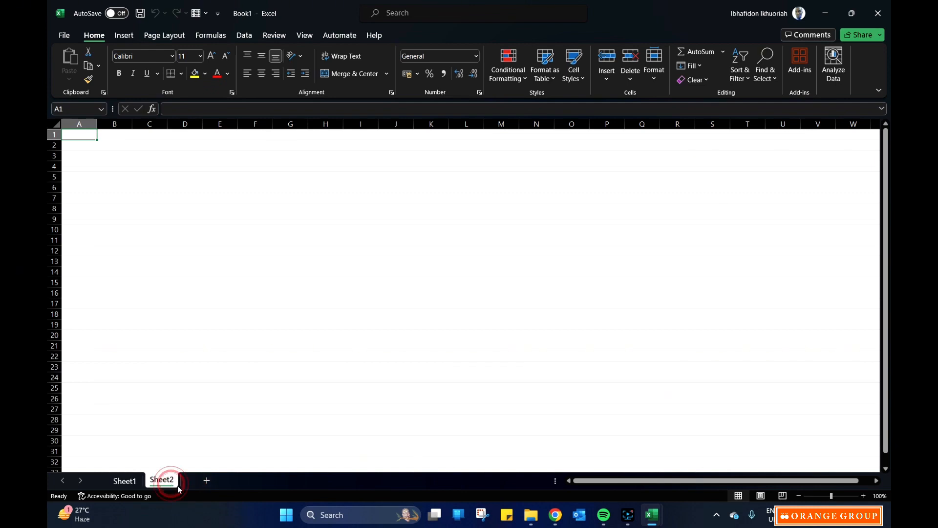
pyautogui.click(206, 481)
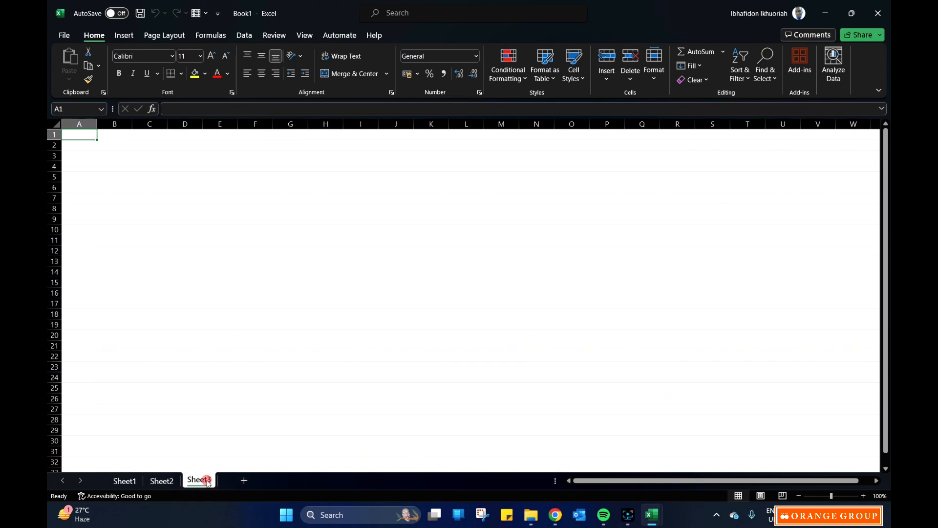
pyautogui.click(244, 481)
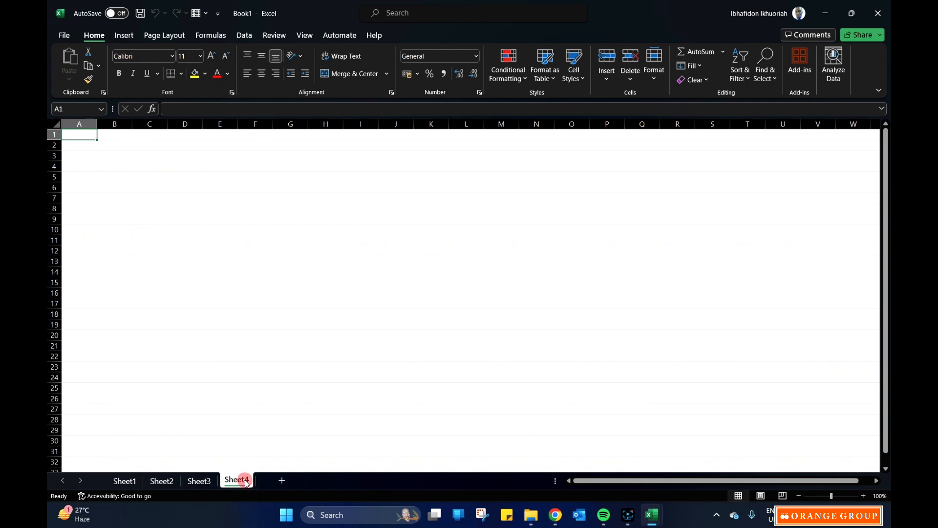
pyautogui.click(282, 481)
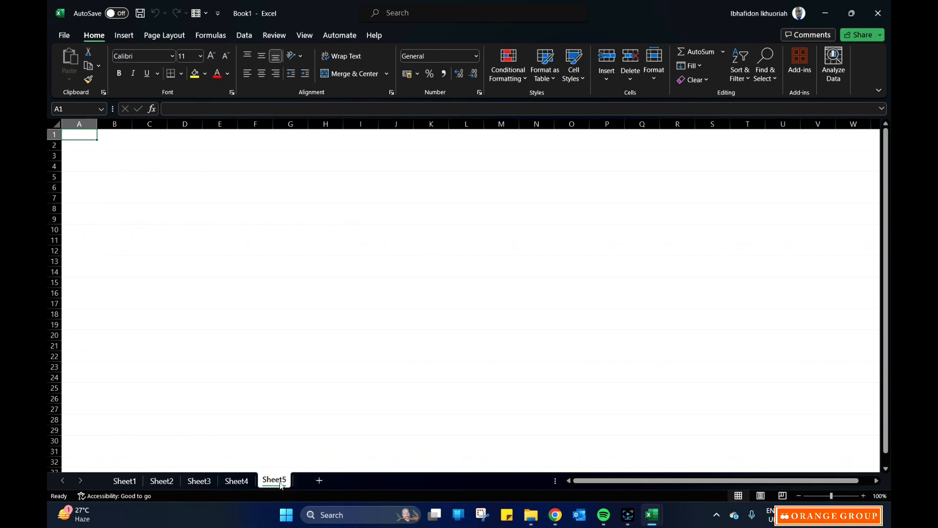
pyautogui.click(318, 481)
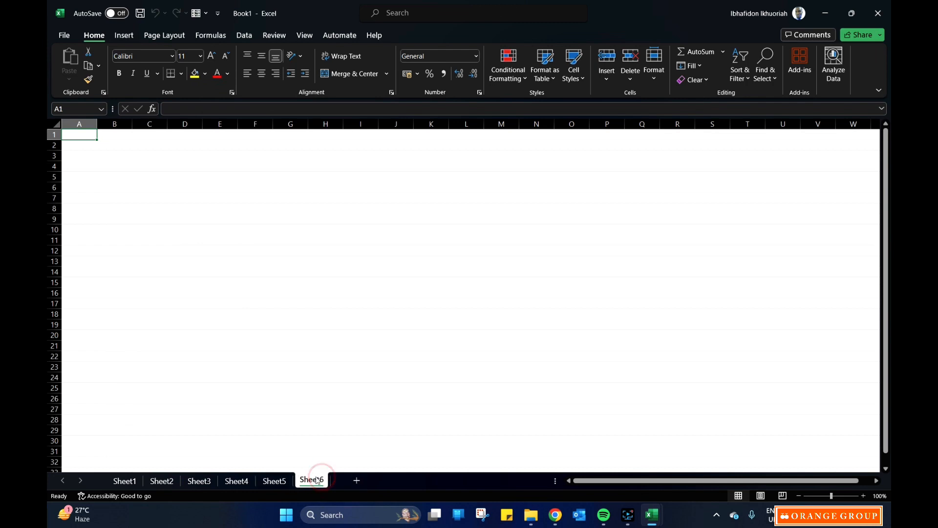
# Rename the first worksheet, Sheet1, as "Page 1".
pyautogui.click(125, 481)
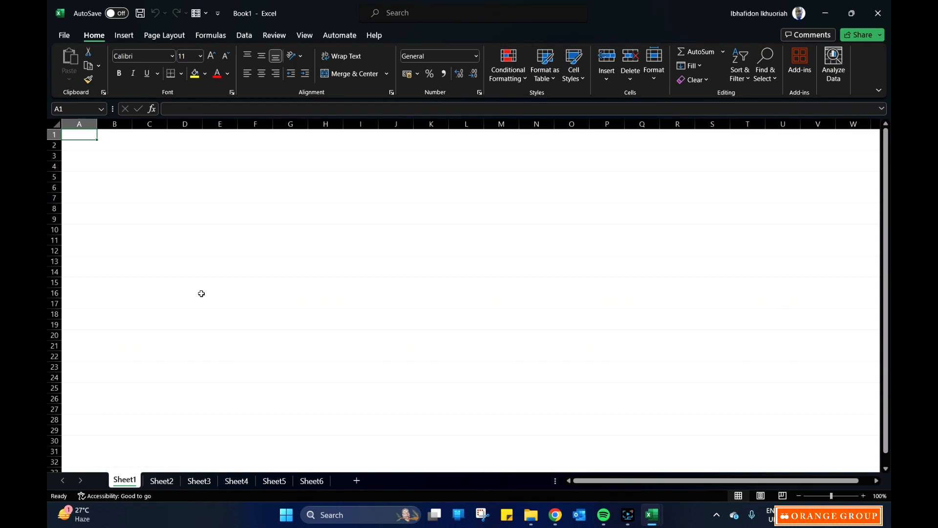
pyautogui.doubleClick(130, 479)
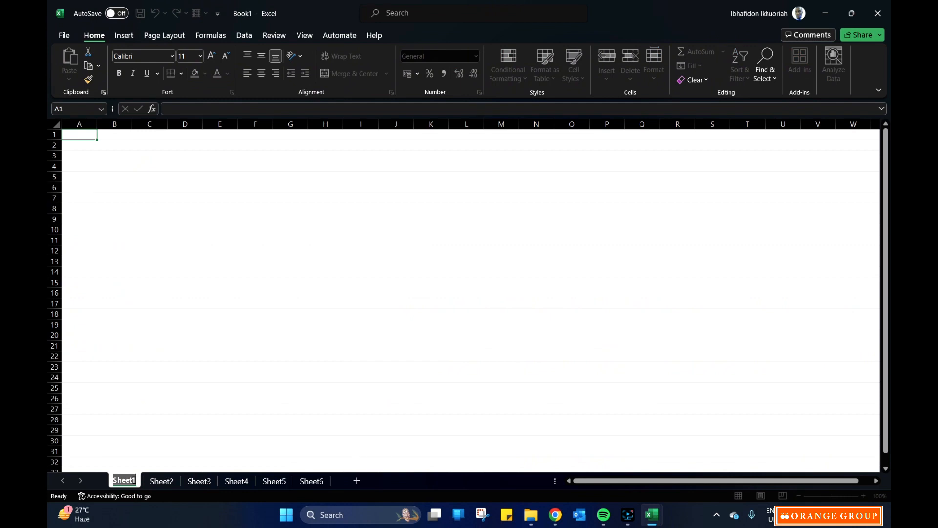
pyautogui.write('Page')
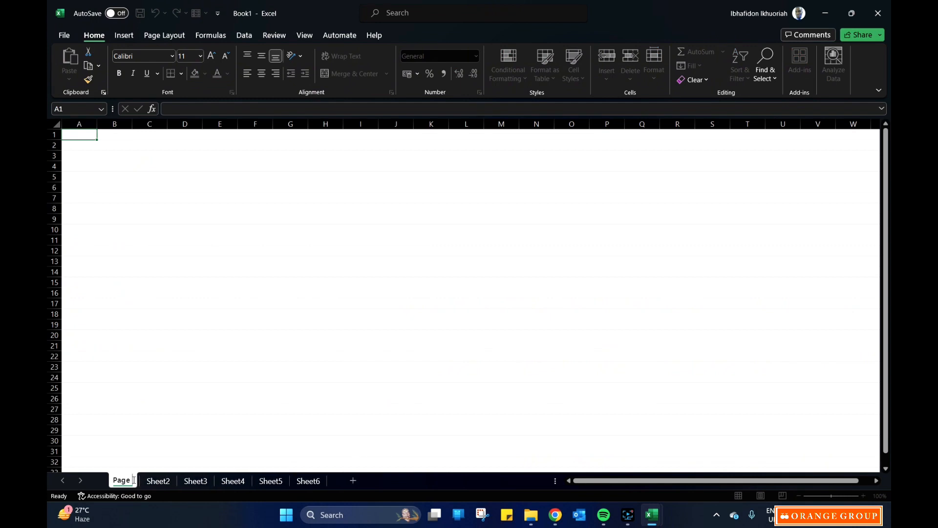
pyautogui.write(' 1')
# Rename the second worksheet, Sheet2, as "Chapter 2".
pyautogui.click(161, 481)
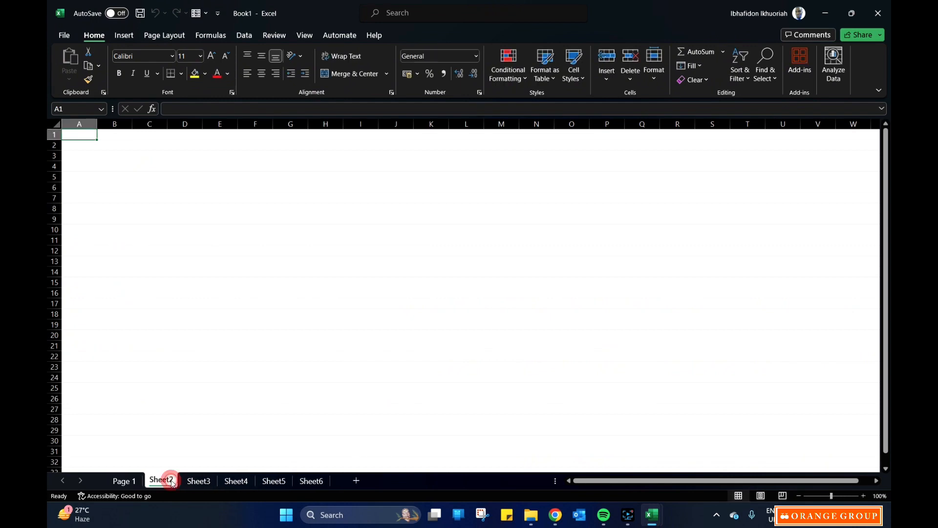
pyautogui.doubleClick(170, 480)
pyautogui.write('C')
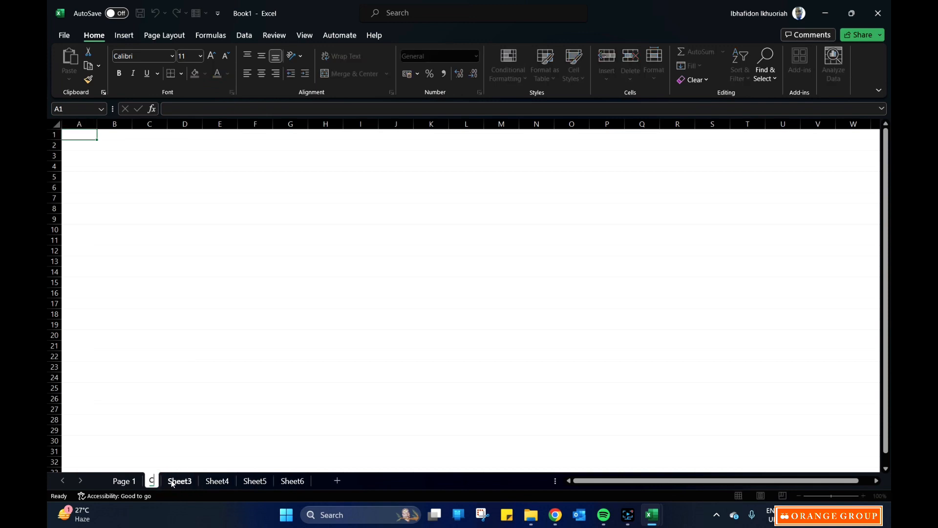
pyautogui.write('hapter 2')
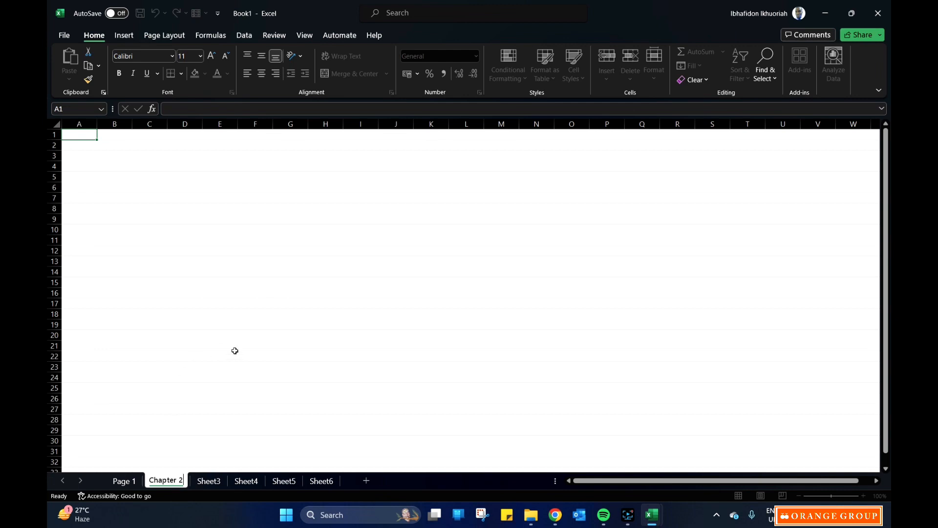
pyautogui.click(218, 481)
# Switch back and forth through the workbook's worksheets to view each one, finishing on Page 1.
pyautogui.click(237, 481)
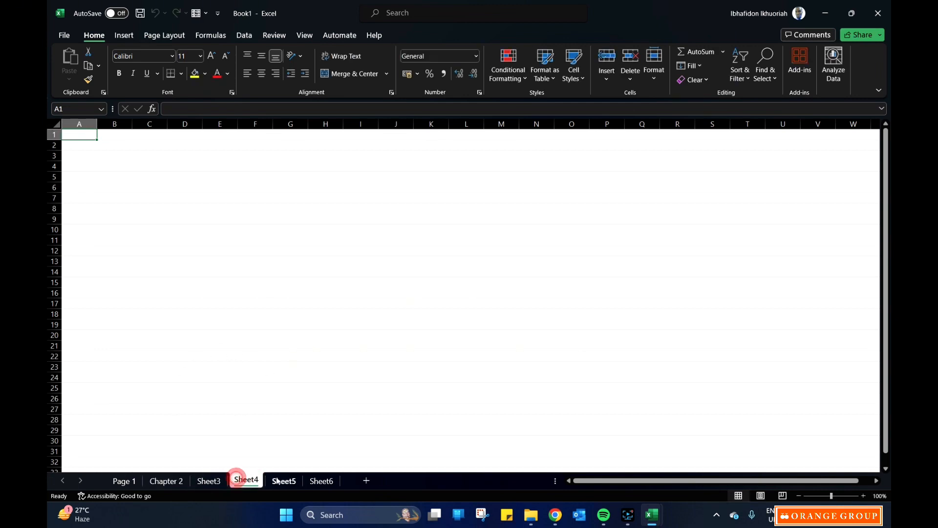
pyautogui.click(284, 480)
pyautogui.click(321, 481)
pyautogui.click(269, 481)
pyautogui.click(245, 481)
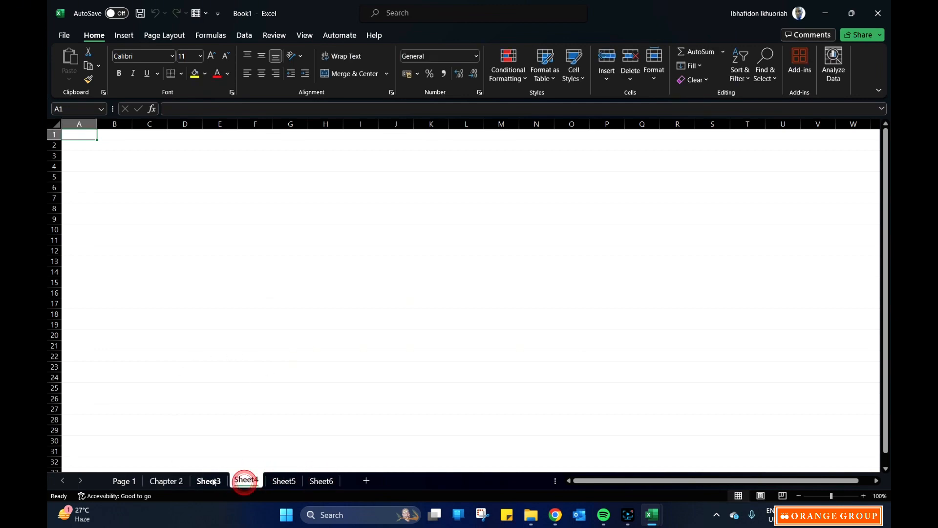
pyautogui.click(211, 481)
pyautogui.click(178, 481)
pyautogui.click(122, 480)
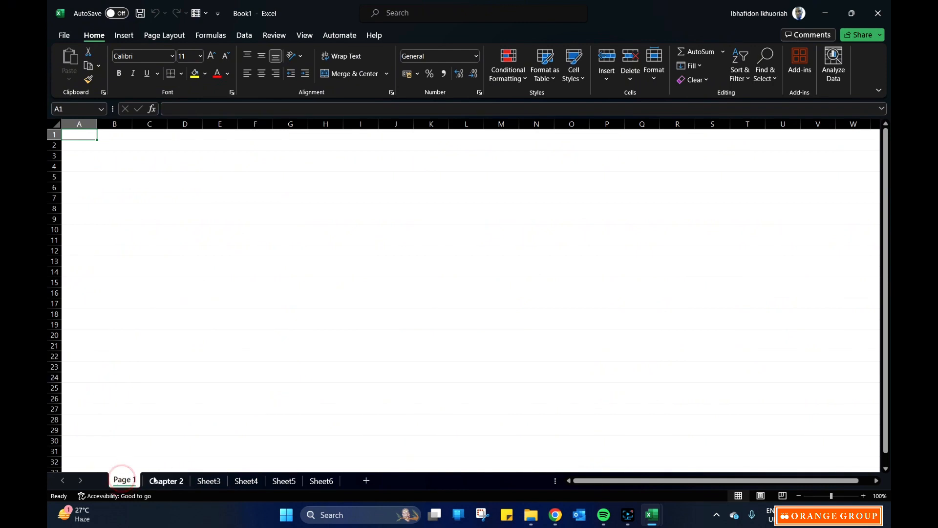
pyautogui.click(154, 479)
pyautogui.click(126, 479)
pyautogui.click(157, 478)
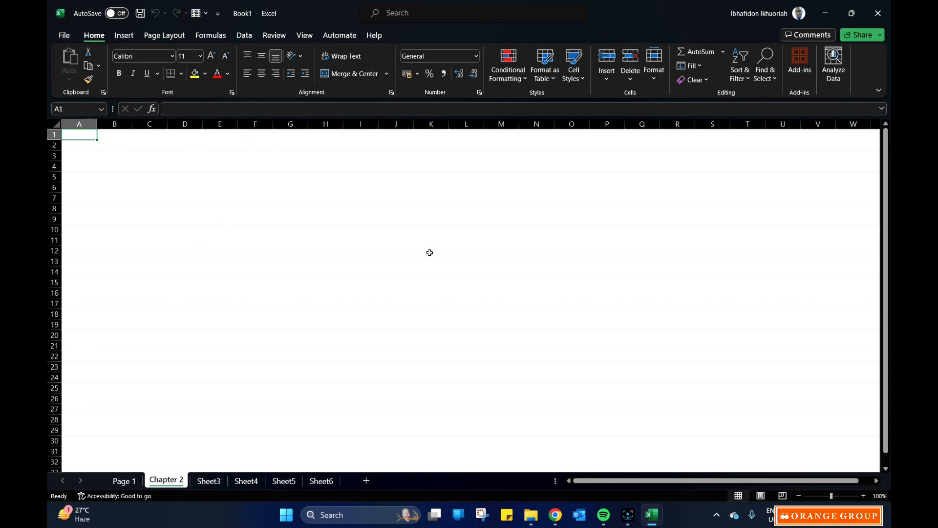
pyautogui.click(124, 481)
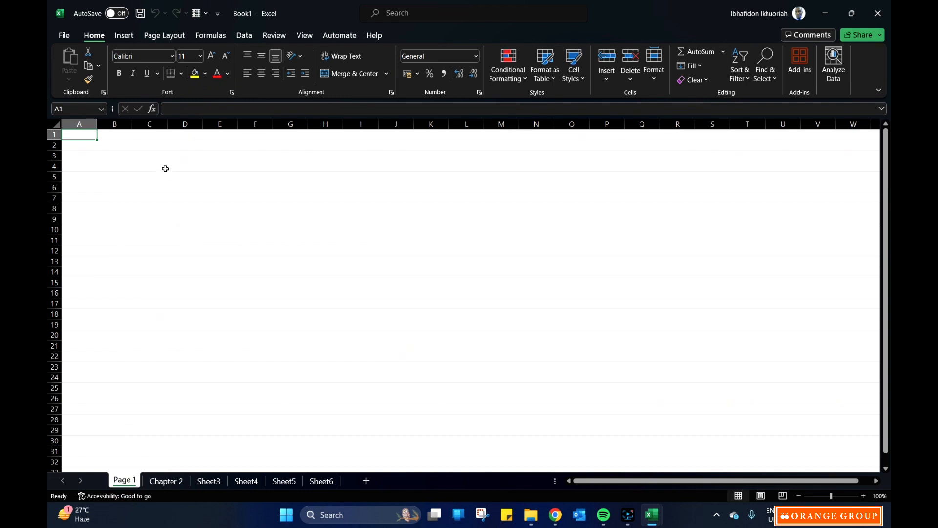
# Highlight column C and row 9 of Page 1, and select cell C9 where they cross.
pyautogui.click(155, 145)
pyautogui.click(179, 145)
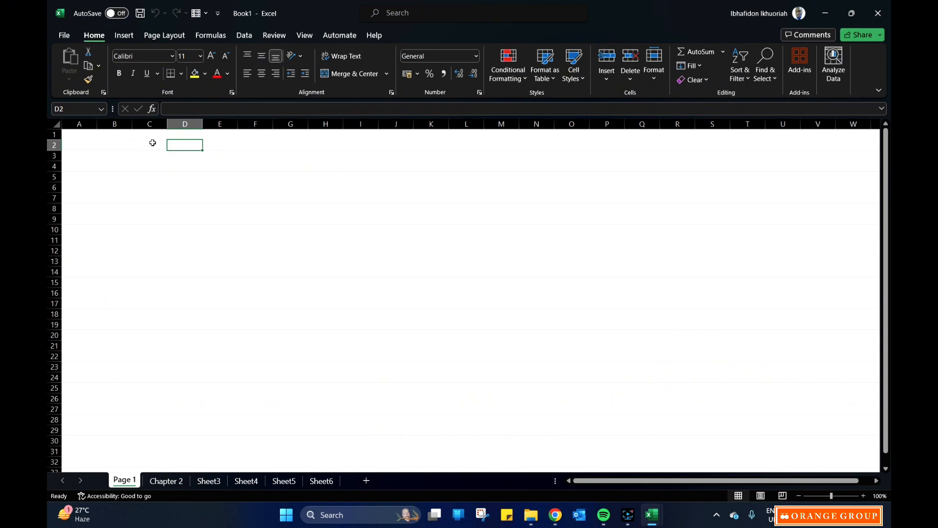
pyautogui.click(149, 124)
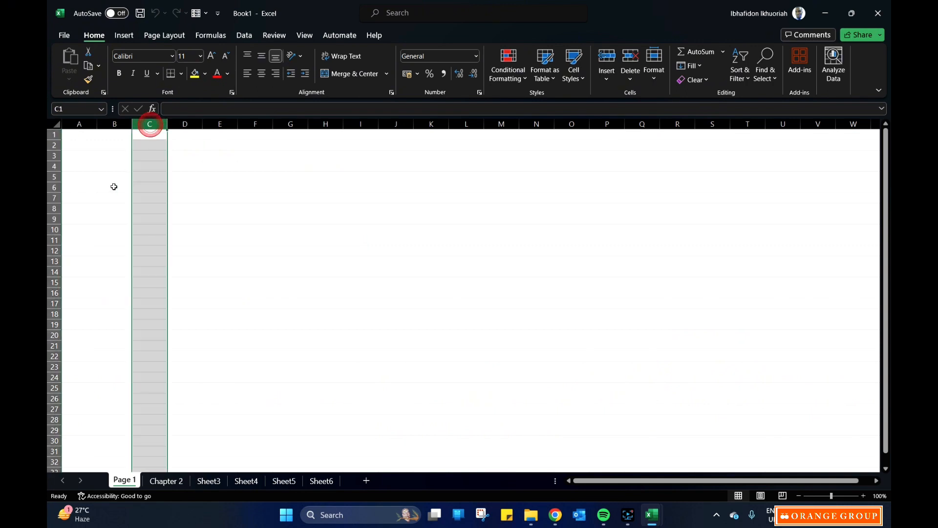
pyautogui.click(53, 219)
pyautogui.click(148, 219)
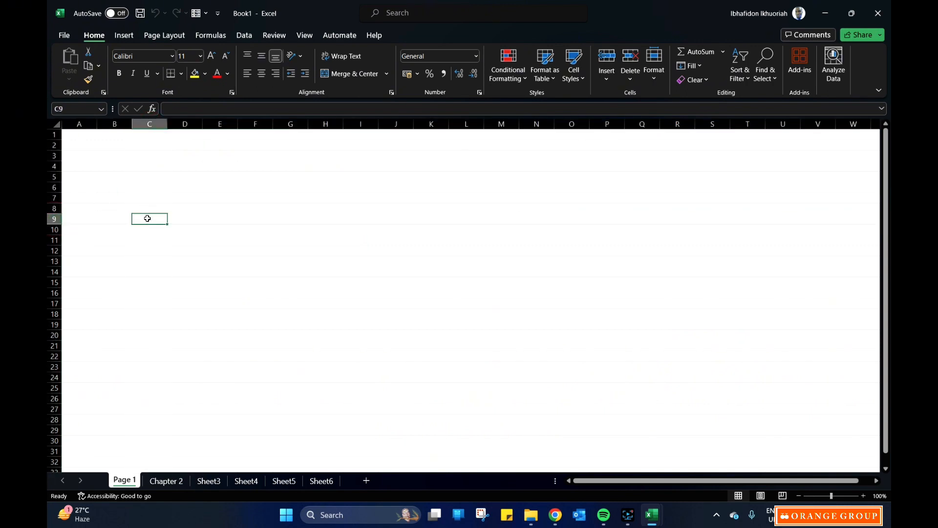
# Select various cells across Page 1 to examine how each is referenced by column letter and row number.
pyautogui.click(183, 223)
pyautogui.click(220, 230)
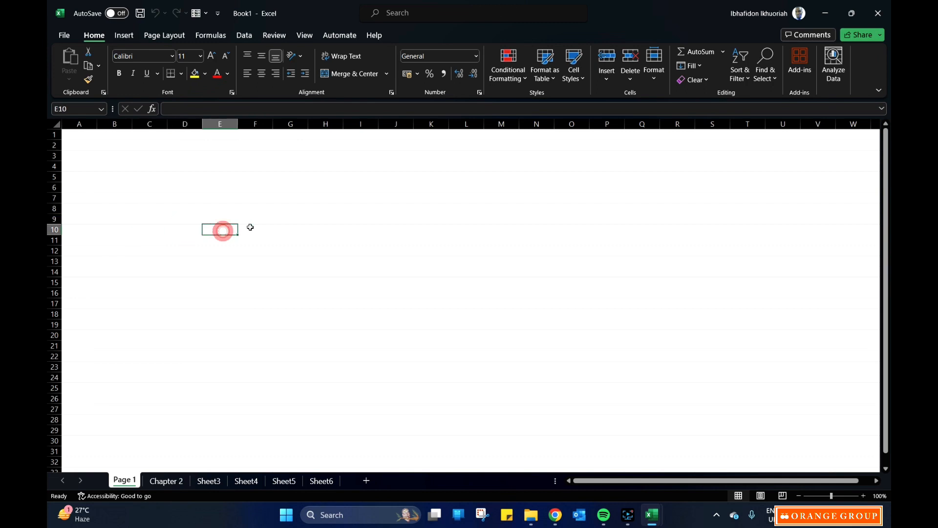
pyautogui.click(256, 219)
pyautogui.click(310, 239)
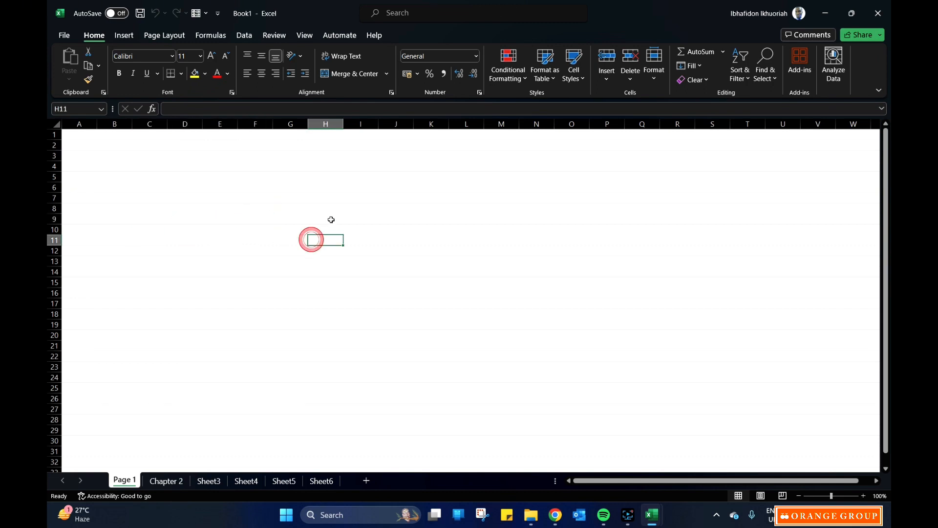
pyautogui.click(332, 205)
pyautogui.click(172, 176)
pyautogui.click(164, 219)
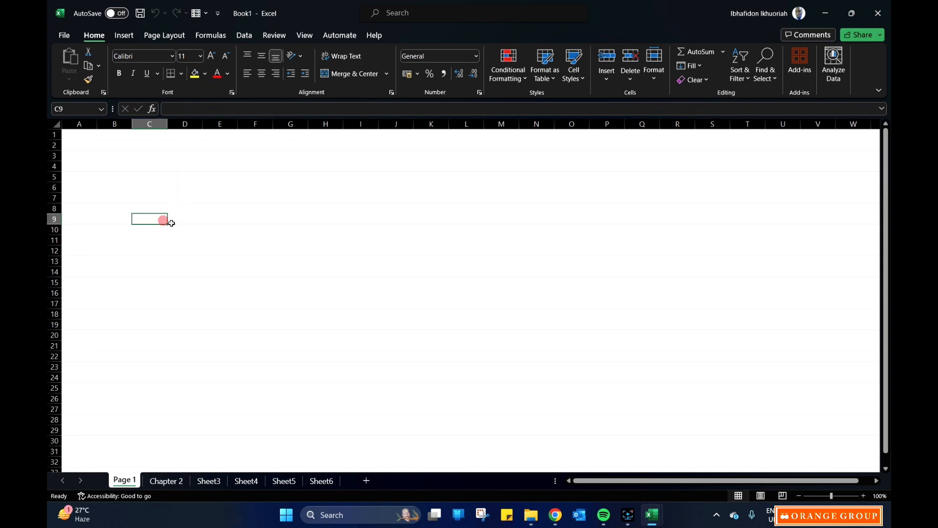
pyautogui.click(326, 253)
pyautogui.click(385, 238)
pyautogui.click(403, 209)
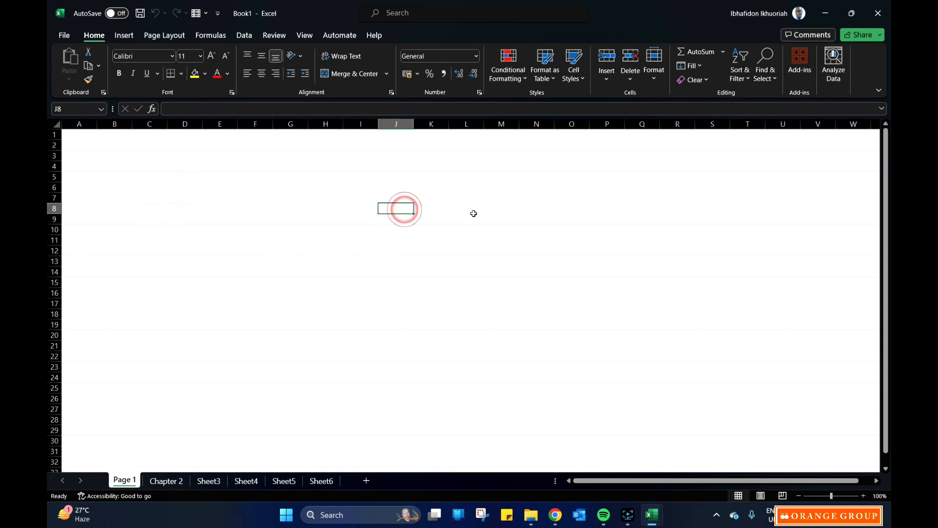
pyautogui.click(473, 213)
pyautogui.click(439, 250)
pyautogui.click(300, 242)
pyautogui.click(213, 213)
pyautogui.click(191, 238)
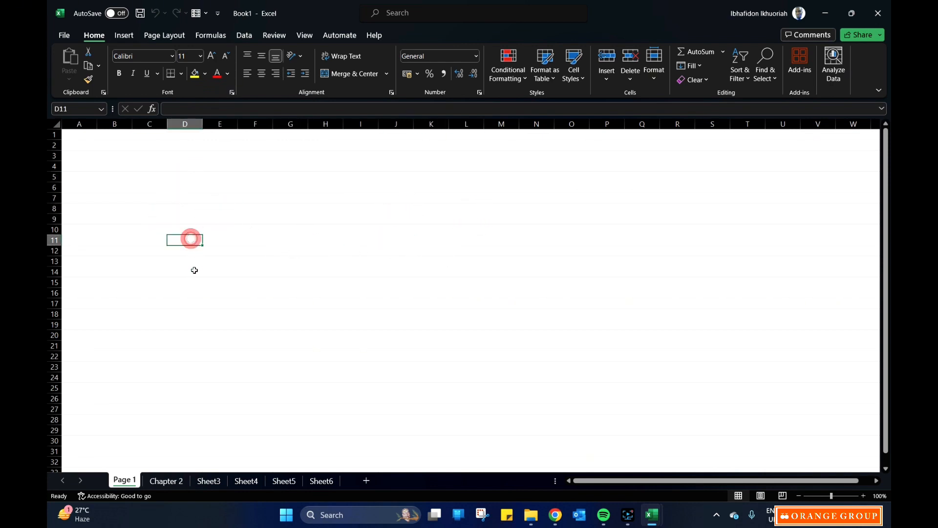
pyautogui.click(191, 280)
pyautogui.click(257, 284)
pyautogui.click(221, 208)
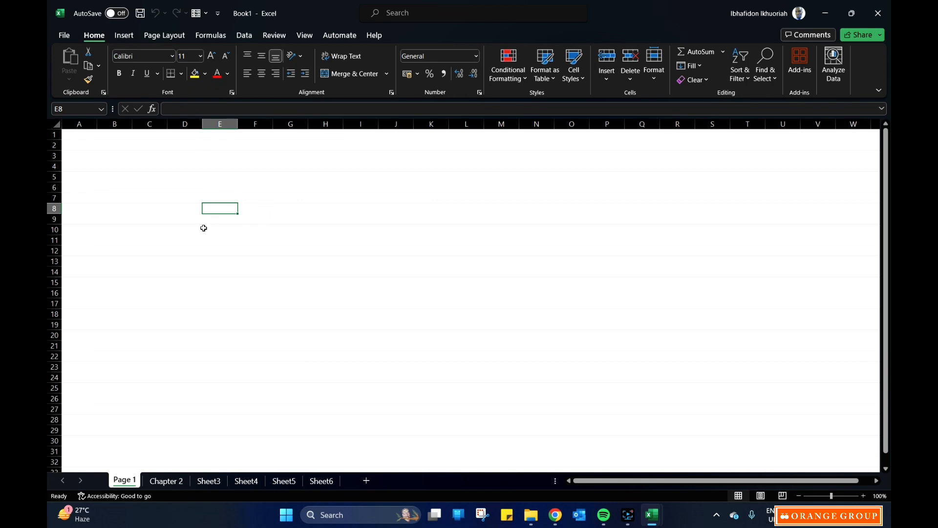
pyautogui.click(165, 226)
pyautogui.click(193, 217)
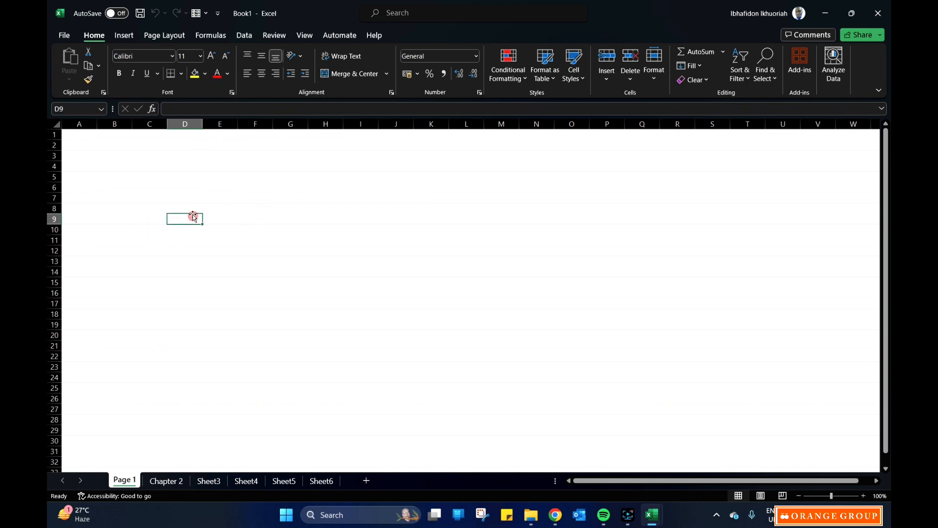
pyautogui.click(184, 188)
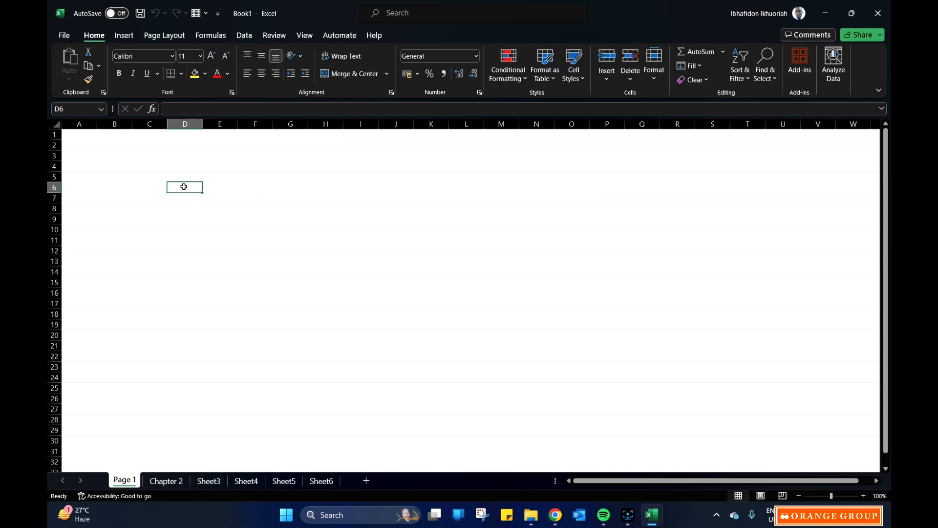
# Enter the heading "Name" in cell C1 of Page 1.
pyautogui.click(123, 136)
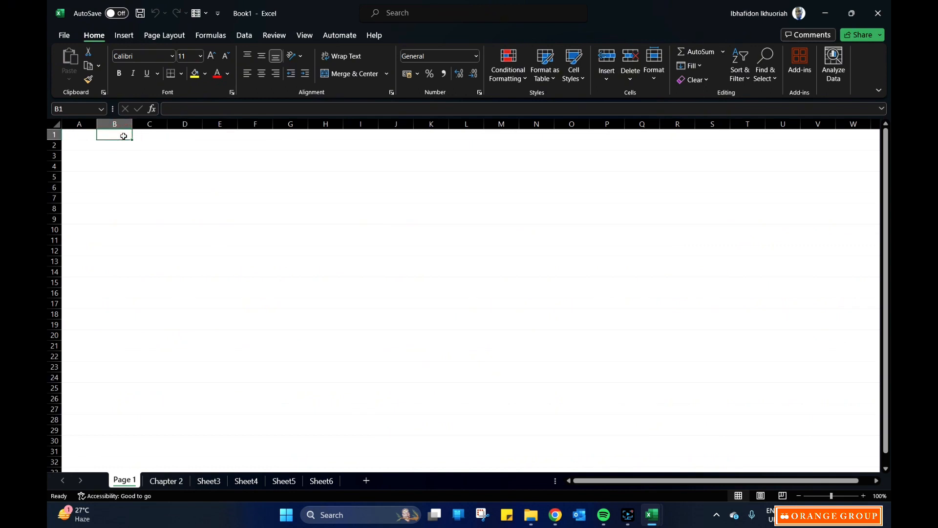
pyautogui.press('Right')
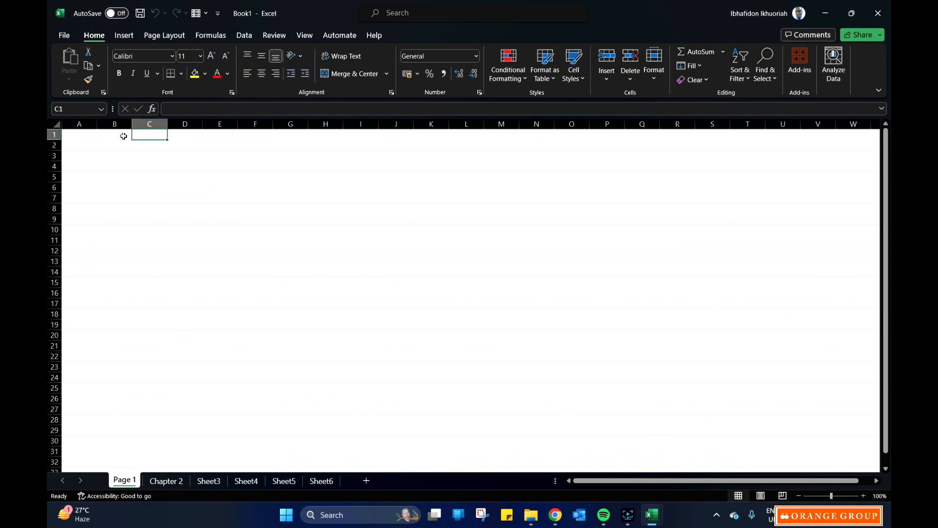
pyautogui.write('Name')
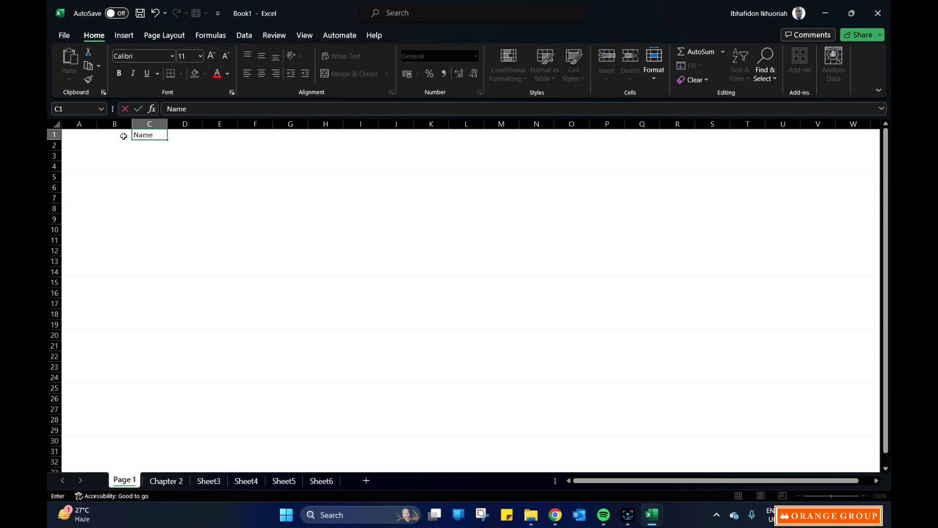
pyautogui.click(152, 176)
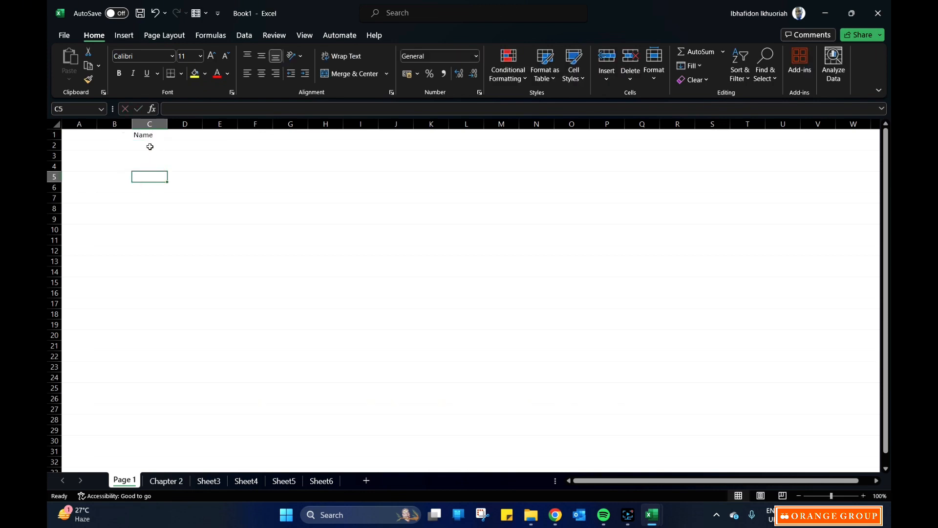
# Enter the person's name in cell C2, under the Name heading.
pyautogui.click(150, 147)
pyautogui.write('Fi')
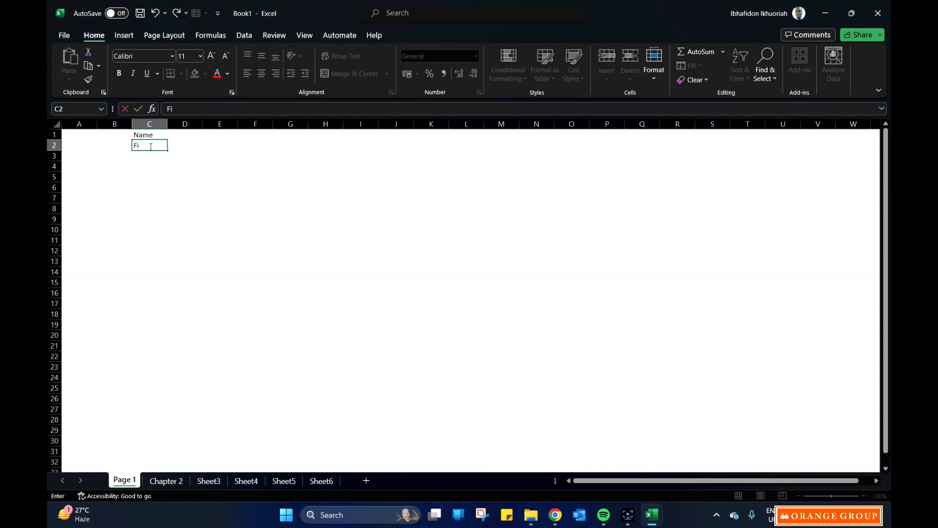
pyautogui.write('don')
pyautogui.press('Return')
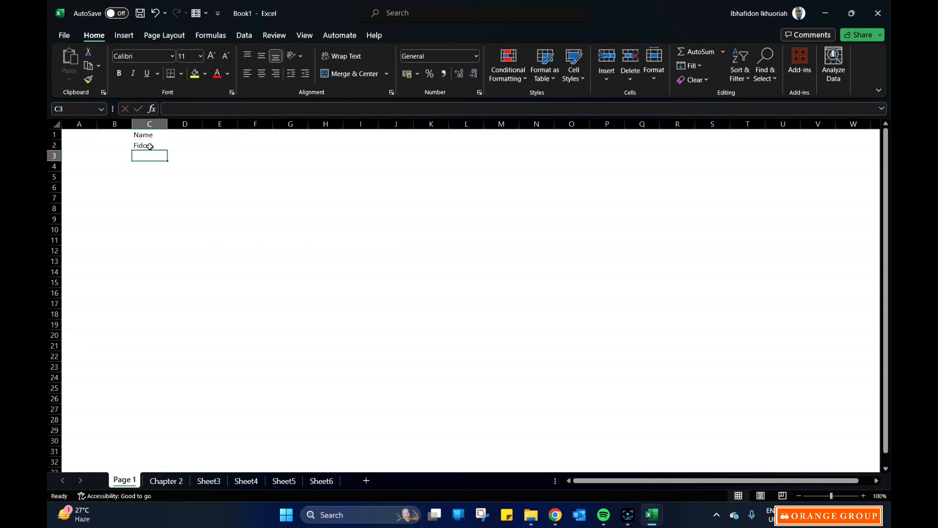
# Enter the next two people's names in cells C3 and C4, below the first name.
pyautogui.write('Bayo')
pyautogui.press('Return')
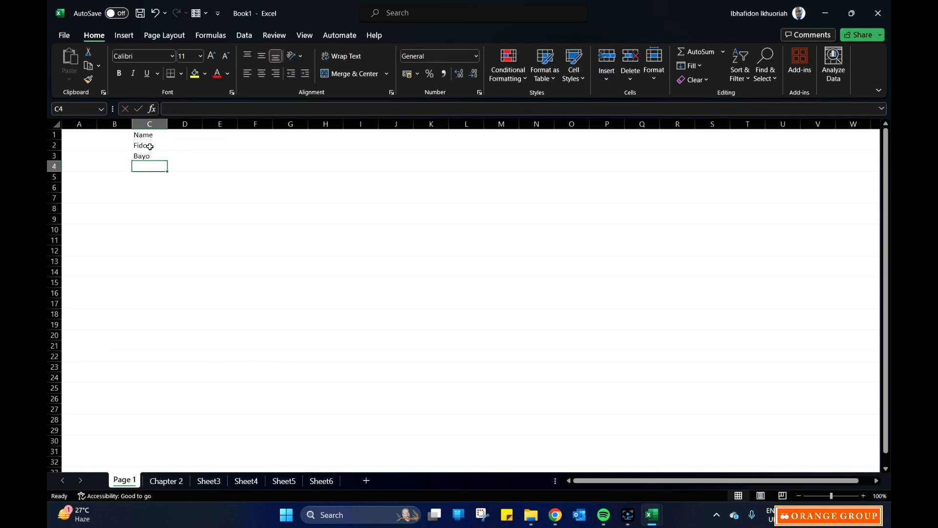
pyautogui.write('Day')
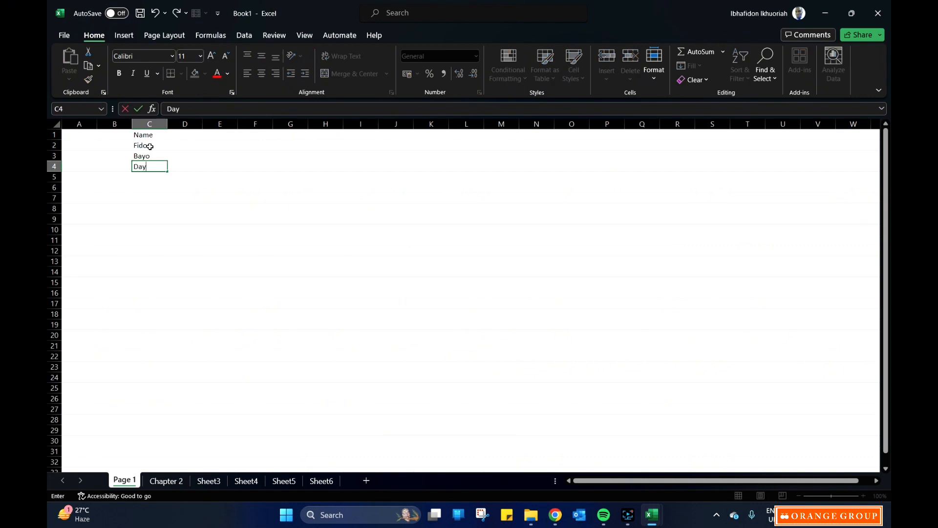
pyautogui.write('o')
pyautogui.press('Return')
# Enter two more people's names in cells C5 and C6, and highlight the list of names in column C.
pyautogui.write('C')
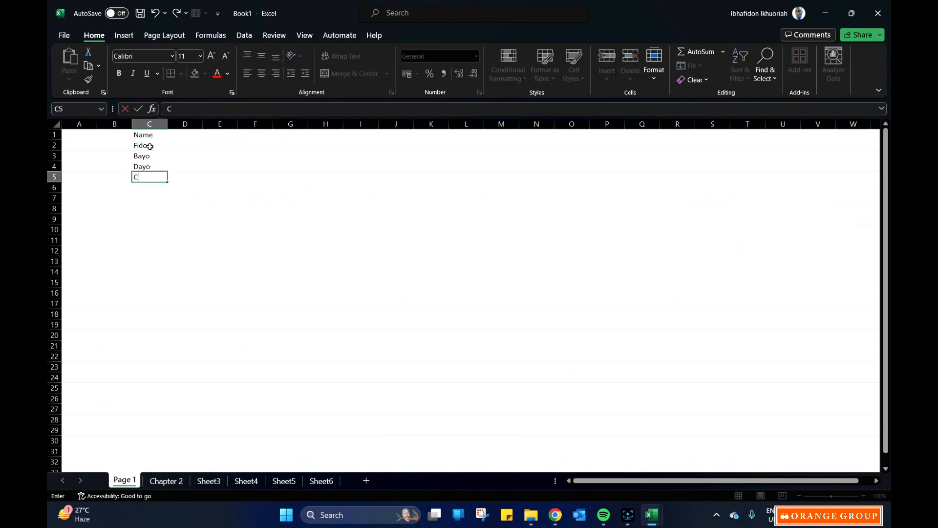
pyautogui.write('hukwudi')
pyautogui.press('Return')
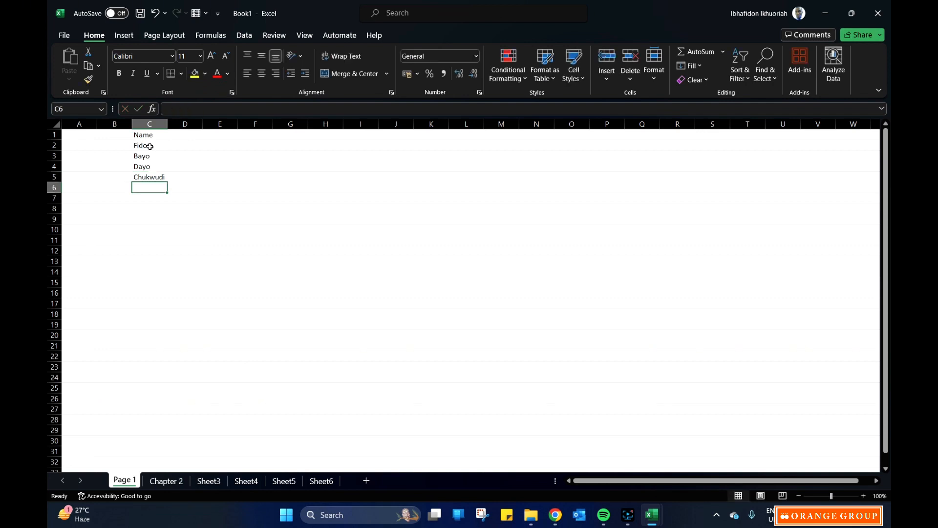
pyautogui.write('Isa')
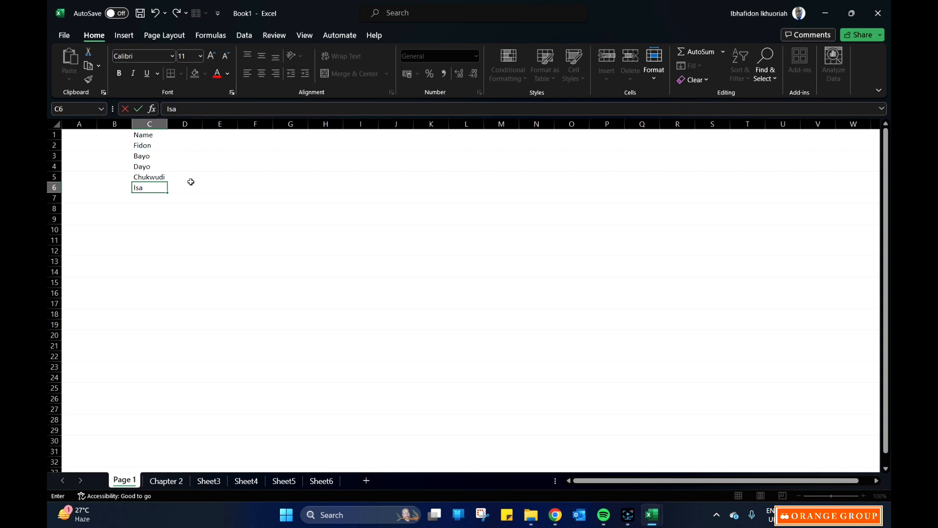
pyautogui.click(191, 182)
pyautogui.click(150, 124)
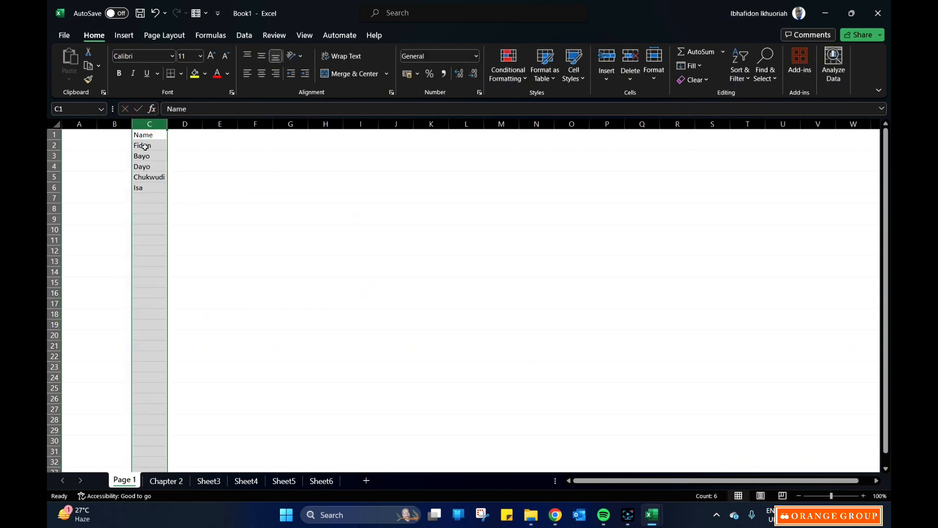
pyautogui.moveTo(145, 147); pyautogui.dragTo(148, 189)
# Enter the heading "Chemistry" in cell D1, beside the Name heading.
pyautogui.click(185, 136)
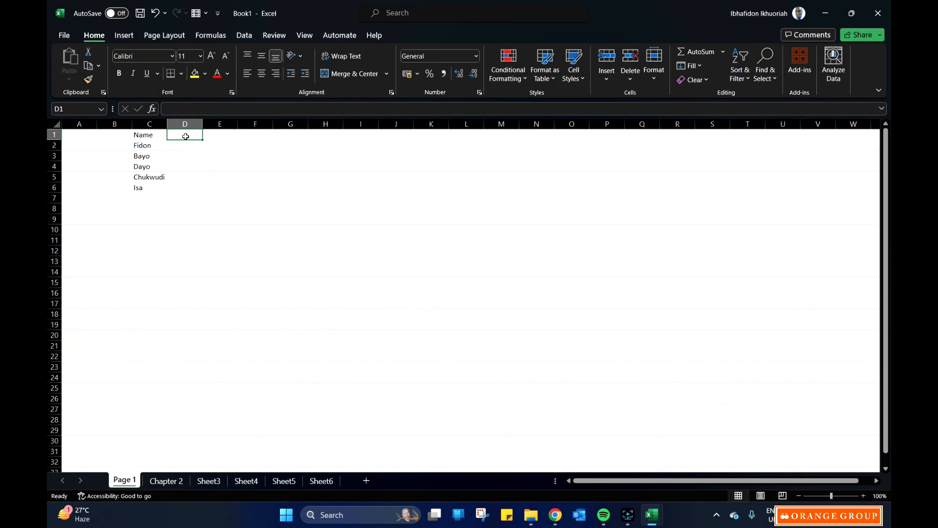
pyautogui.write('c')
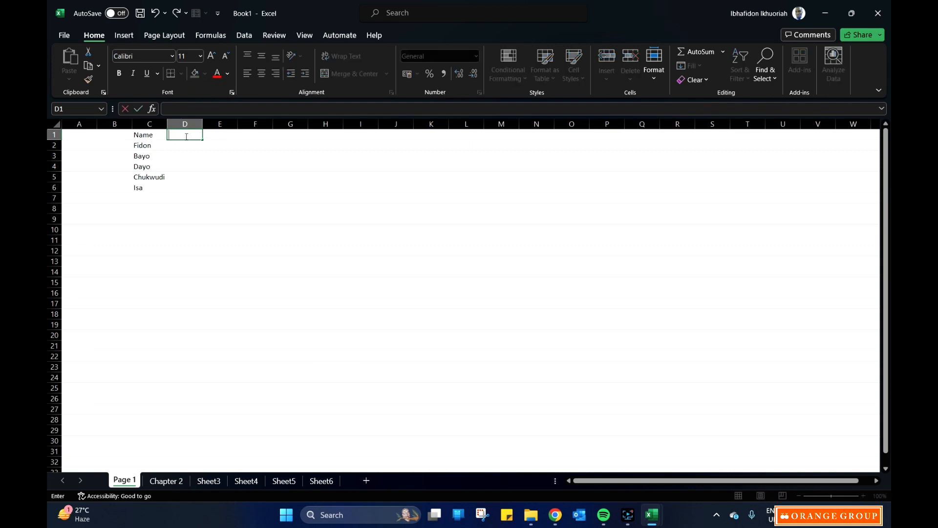
pyautogui.write('Chemistry')
pyautogui.click(236, 198)
# Enter the heading "Biology" in cell E1, correcting any spelling mistake in the word.
pyautogui.click(218, 137)
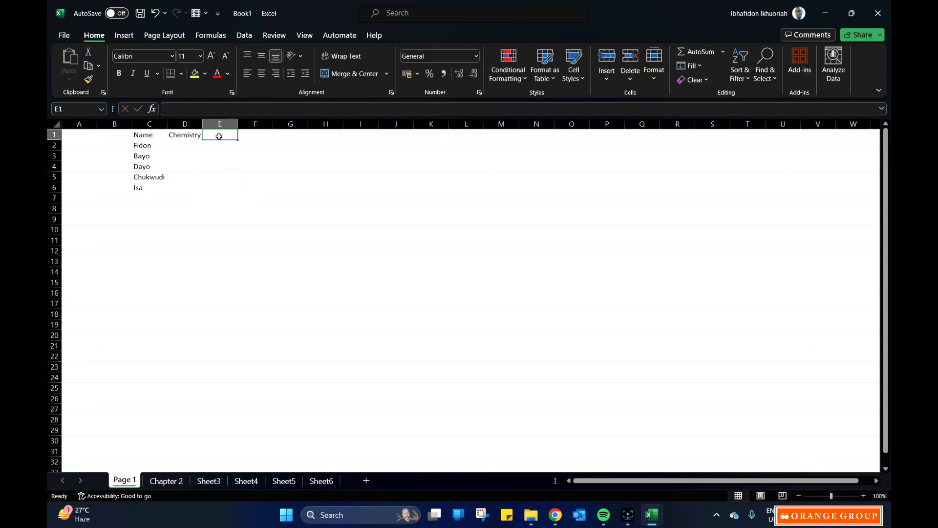
pyautogui.write('Bi')
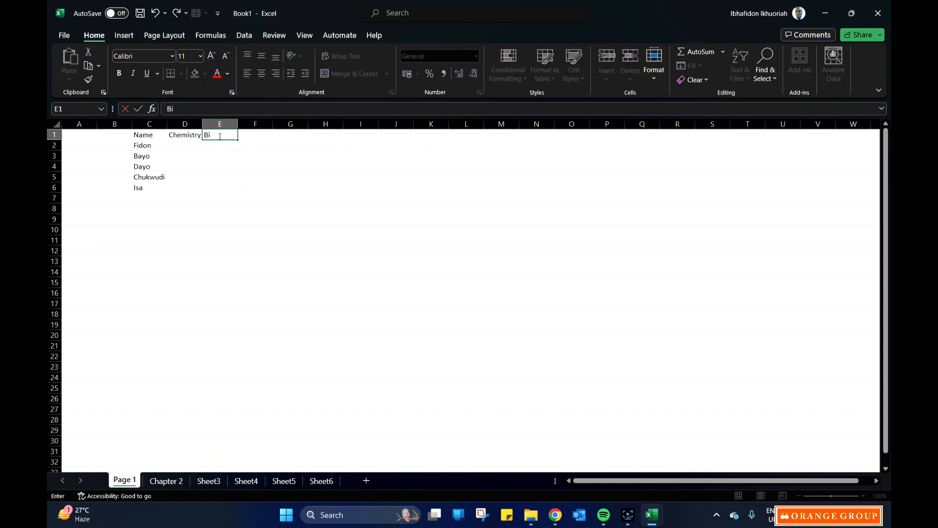
pyautogui.write('lody')
pyautogui.click(210, 136)
pyautogui.write('o')
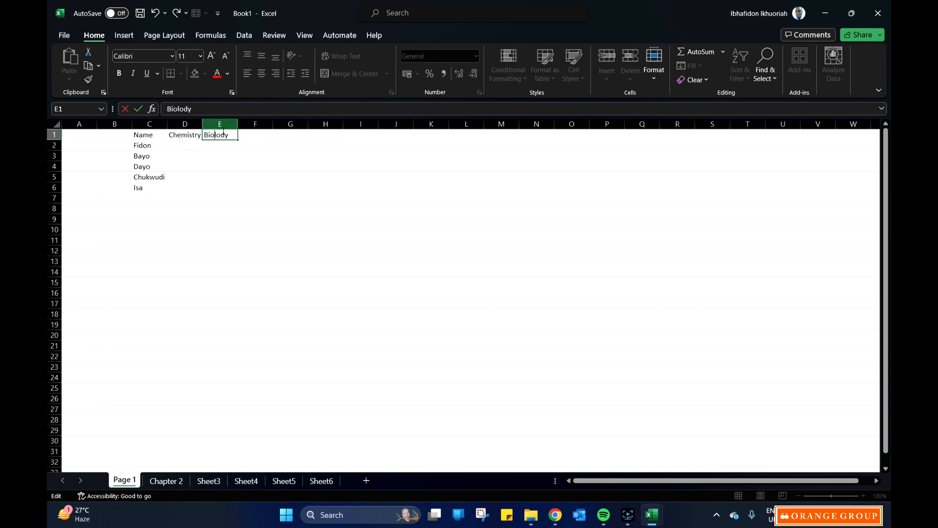
pyautogui.click(226, 134)
pyautogui.press('BackSpace')
pyautogui.write('g')
pyautogui.press('Return')
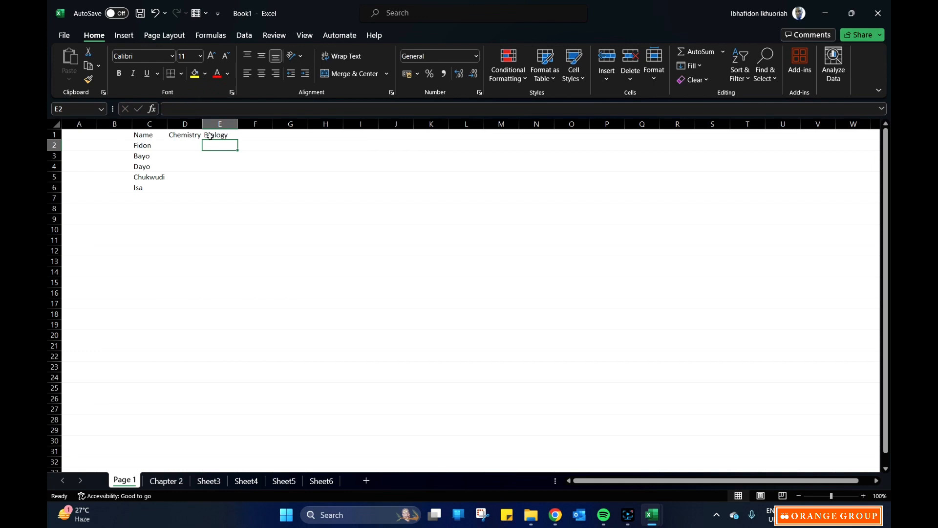
# Fill the Chemistry scores in cells D2 to D6 with 80, 45, 78, 60 and 40.
pyautogui.click(185, 143)
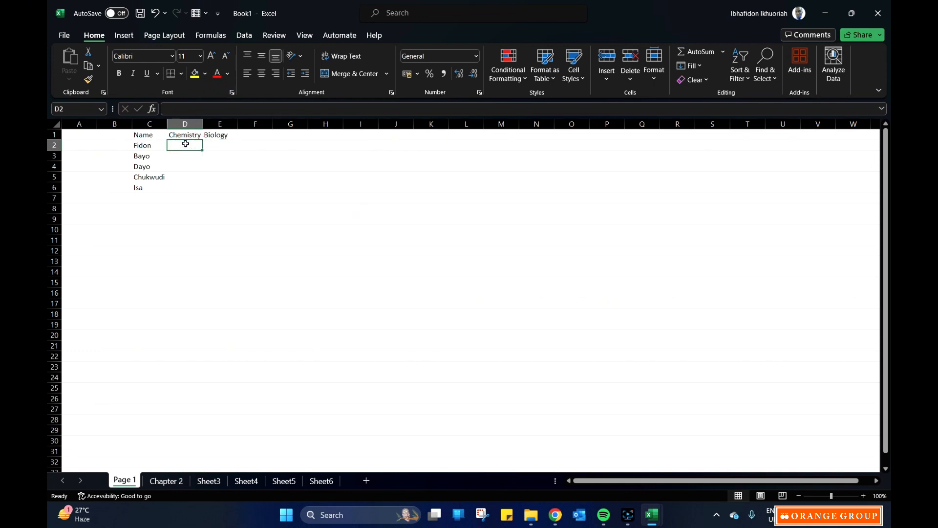
pyautogui.write('80')
pyautogui.press('Return')
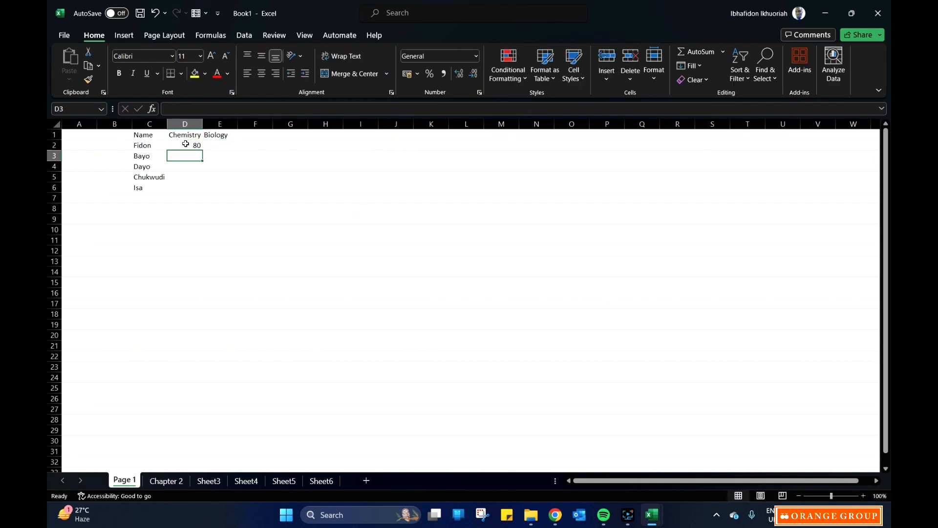
pyautogui.write('45')
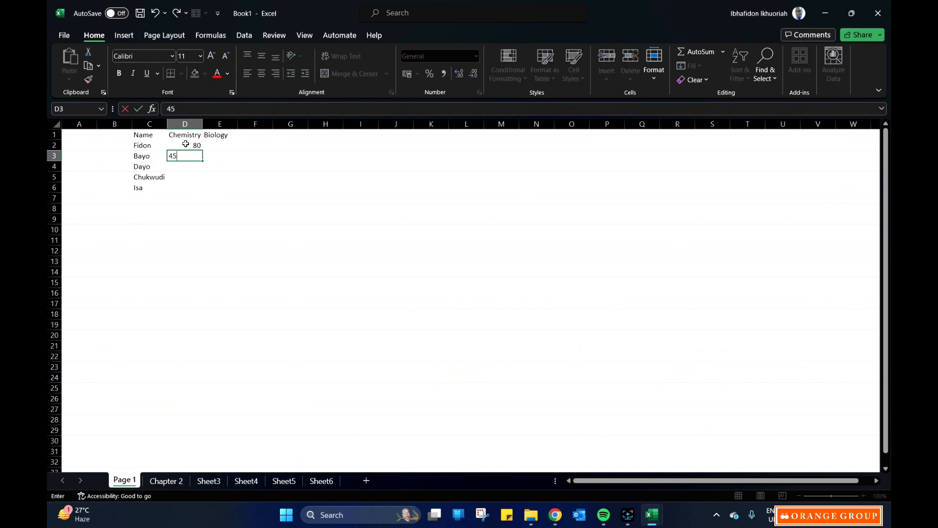
pyautogui.press('Return')
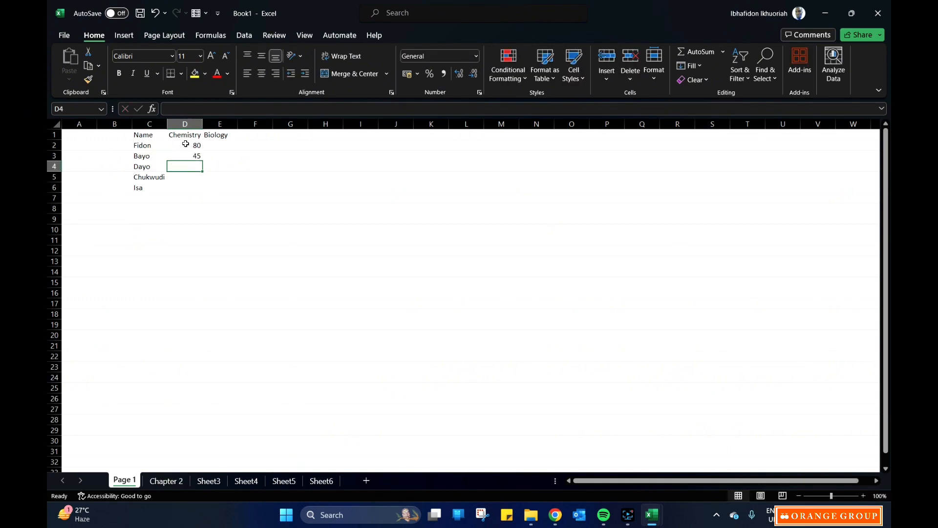
pyautogui.write('78')
pyautogui.press('Return')
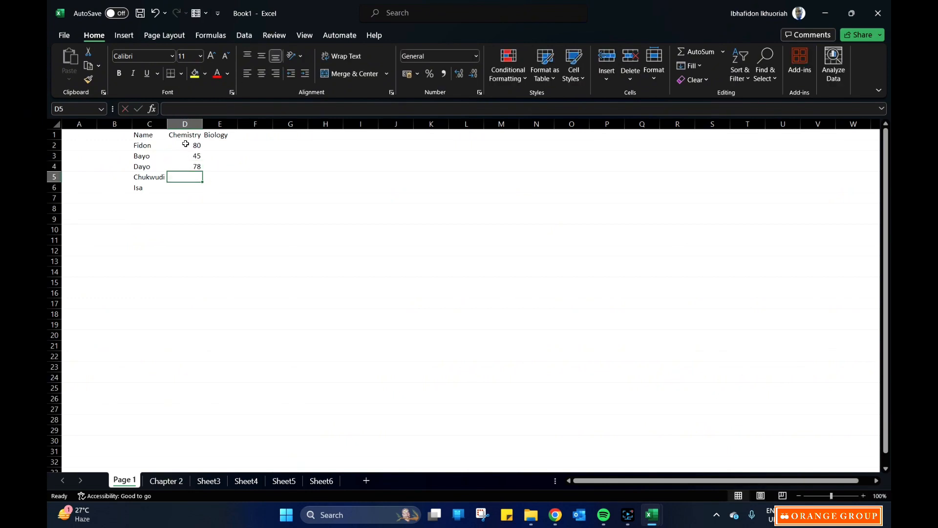
pyautogui.write('60')
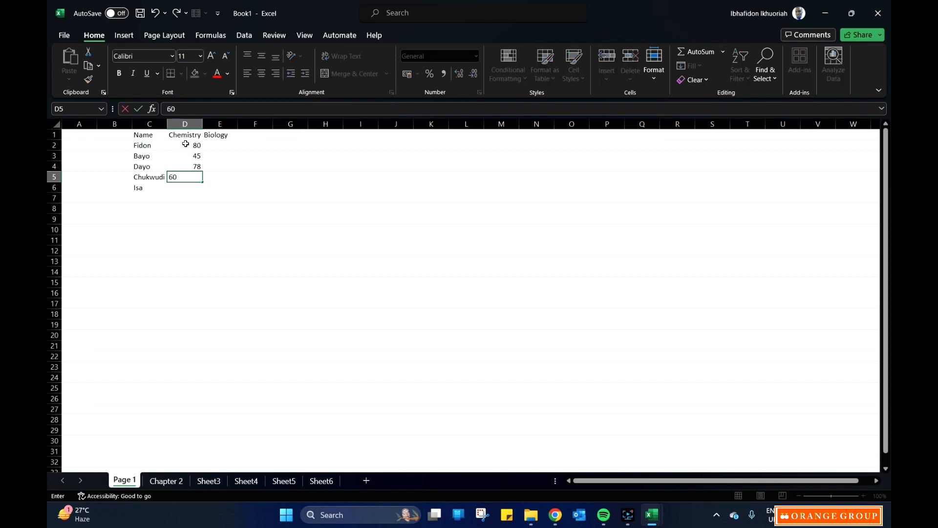
pyautogui.press('Return')
pyautogui.write('4')
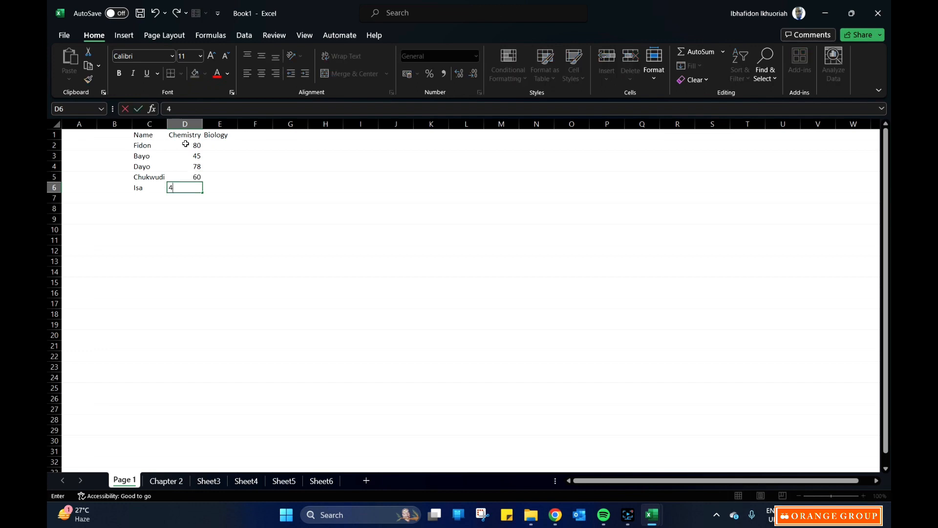
pyautogui.write('0')
# Fill the Biology scores in cells E2 to E6 with 35, 70, 63, 78 and 98.
pyautogui.click(225, 144)
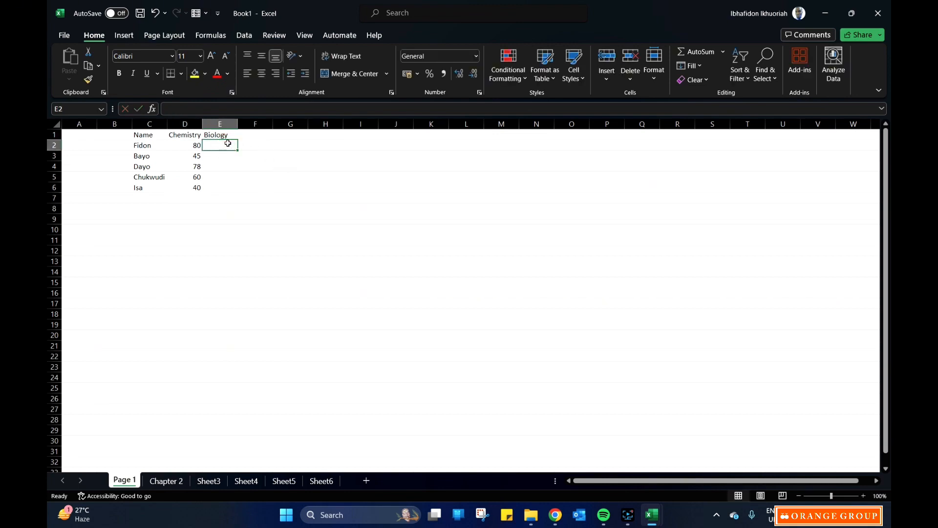
pyautogui.write('35')
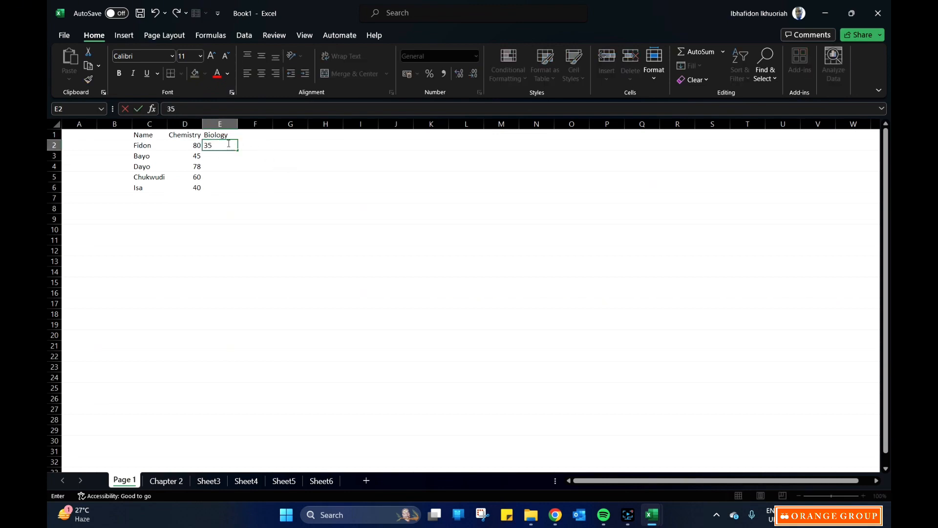
pyautogui.press('Return')
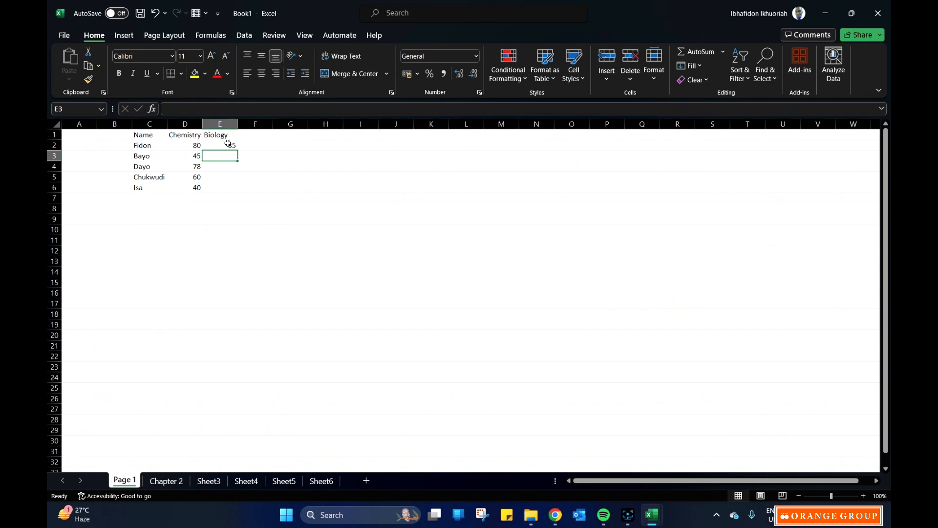
pyautogui.write('70')
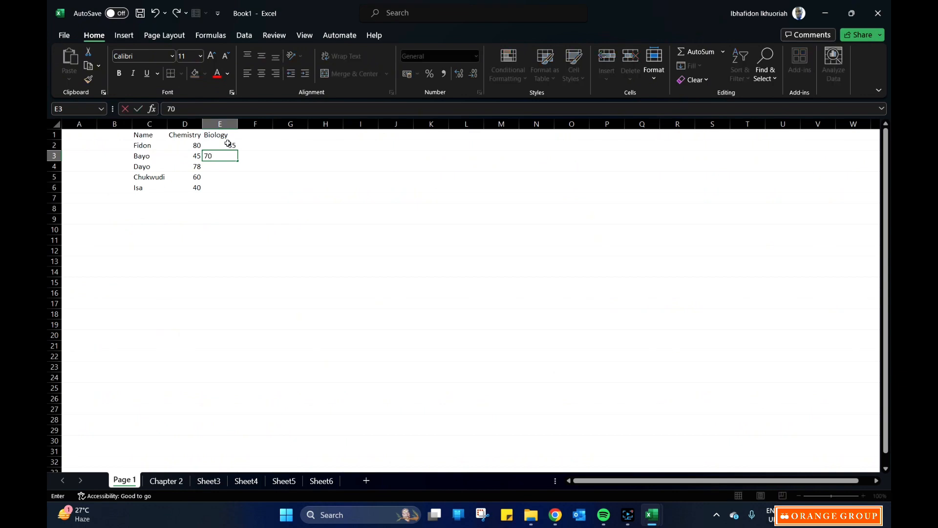
pyautogui.press('Return')
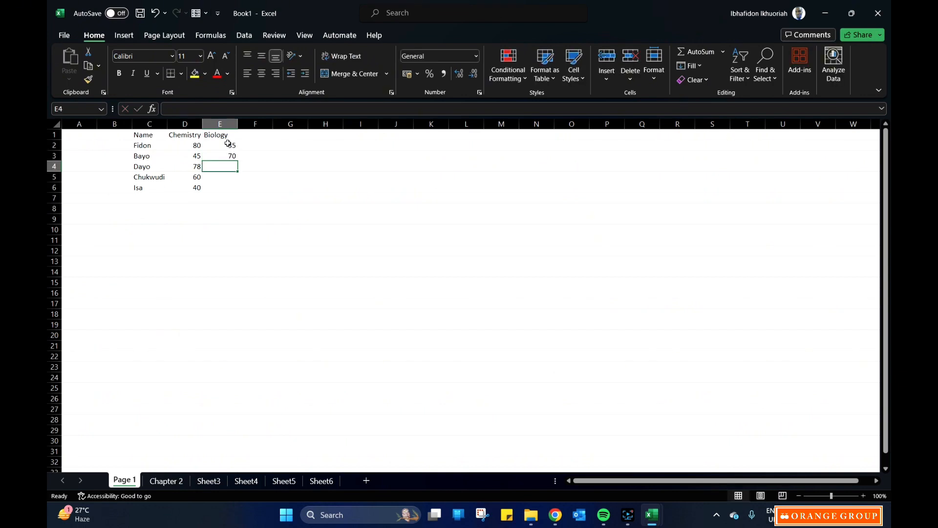
pyautogui.write('63')
pyautogui.press('Return')
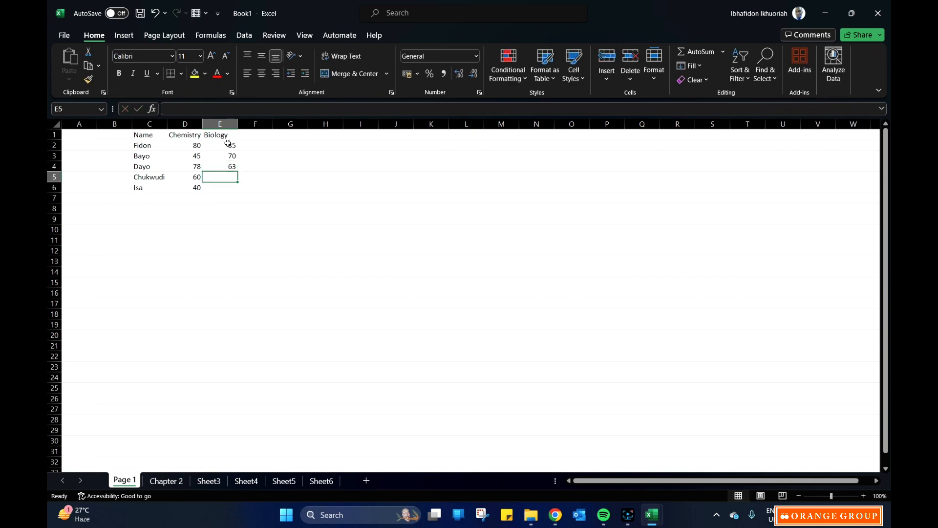
pyautogui.write('78')
pyautogui.press('Return')
pyautogui.write('98')
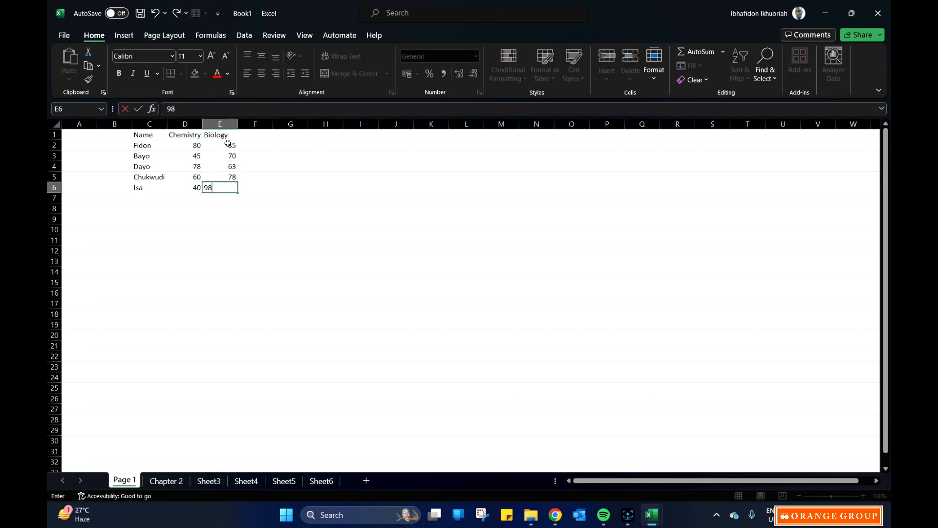
pyautogui.press('Return')
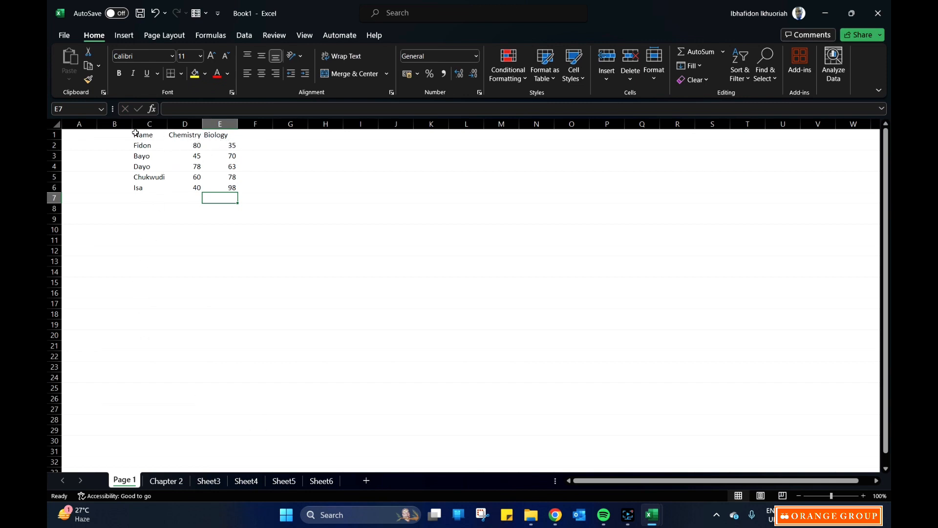
# Select each name cell from C2 to C6 in turn to examine its cell reference.
pyautogui.click(149, 145)
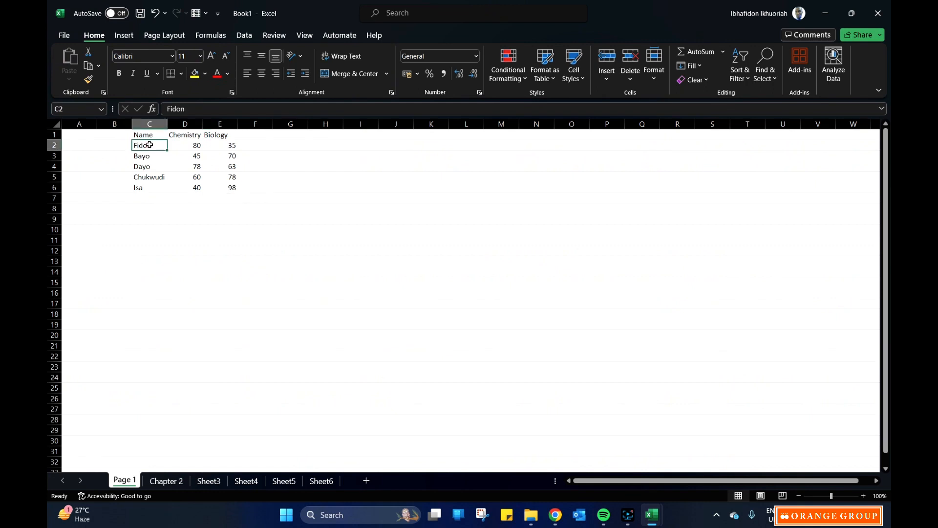
pyautogui.click(151, 157)
pyautogui.click(152, 167)
pyautogui.click(154, 178)
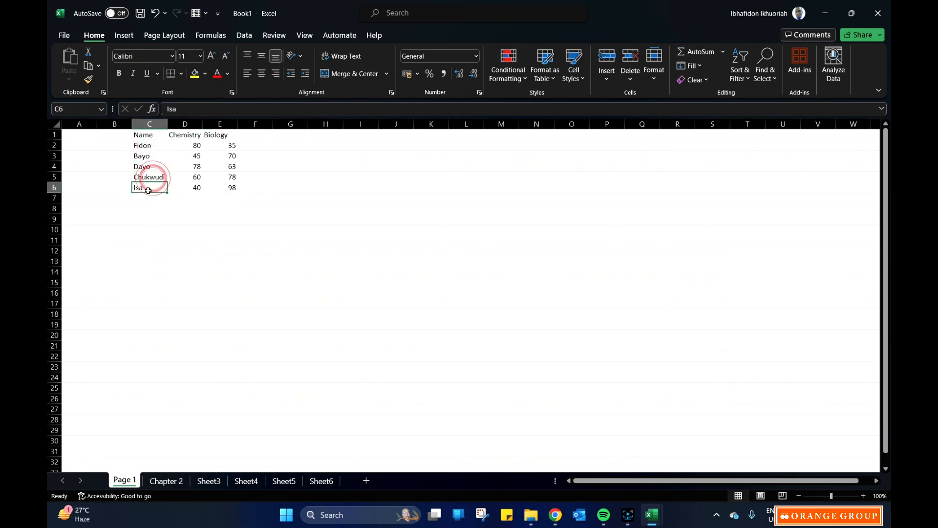
pyautogui.click(151, 188)
# Highlight column C and row 2, and select cell C2 where they cross.
pyautogui.click(152, 124)
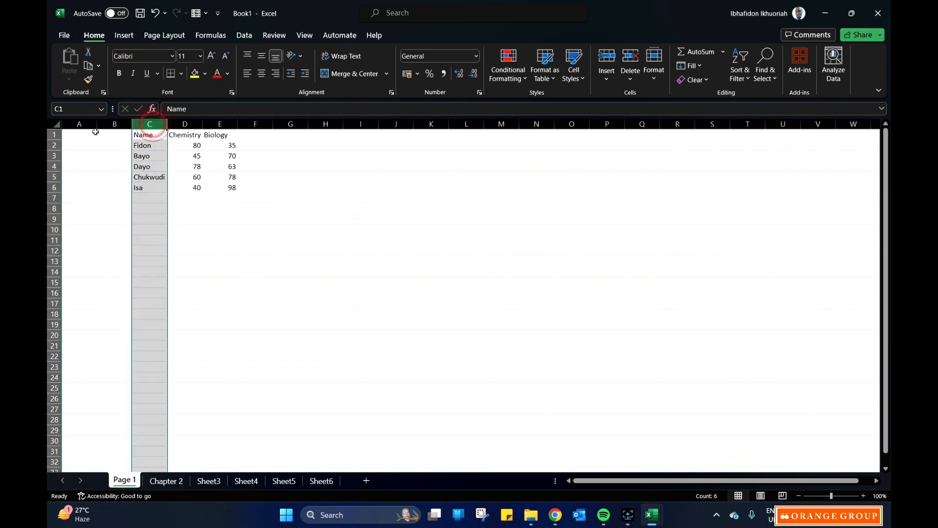
pyautogui.click(49, 145)
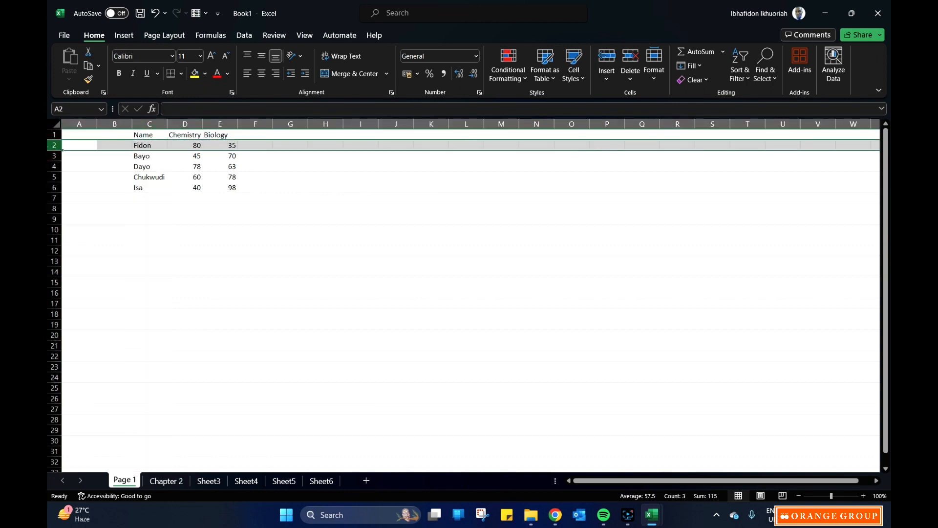
pyautogui.click(161, 209)
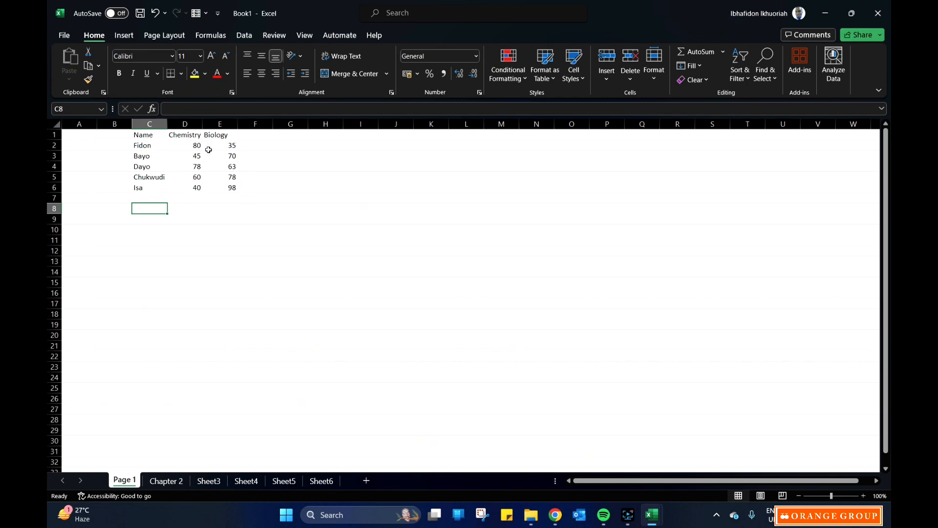
pyautogui.click(159, 146)
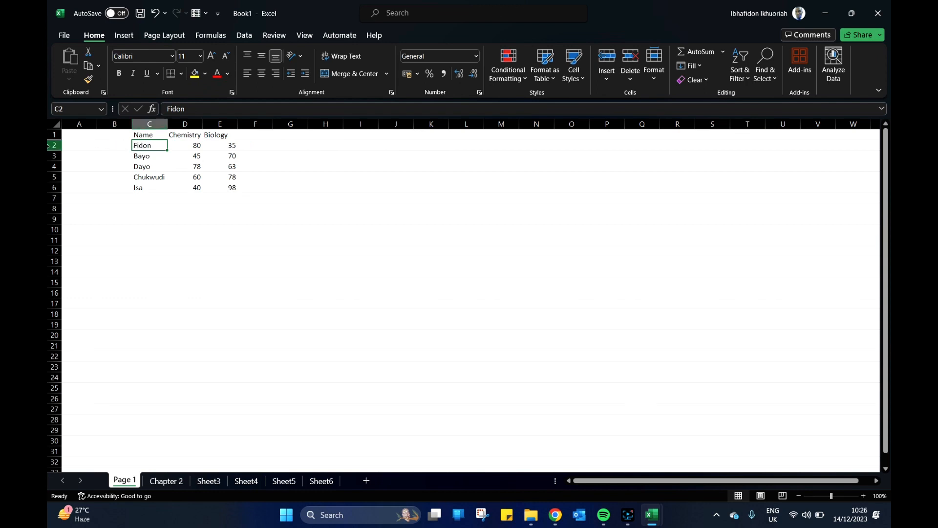
# Highlight columns A, B and C in turn to examine how columns are lettered.
pyautogui.click(77, 123)
pyautogui.click(112, 125)
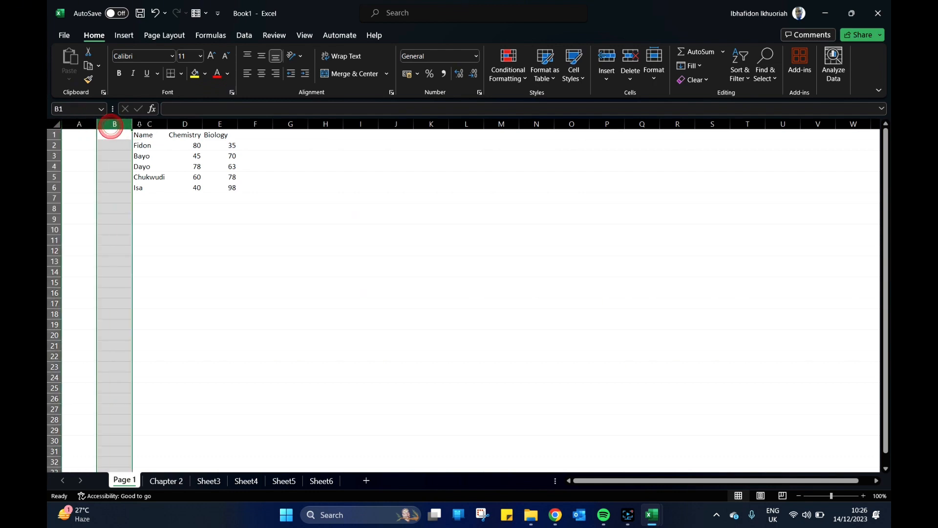
pyautogui.click(139, 124)
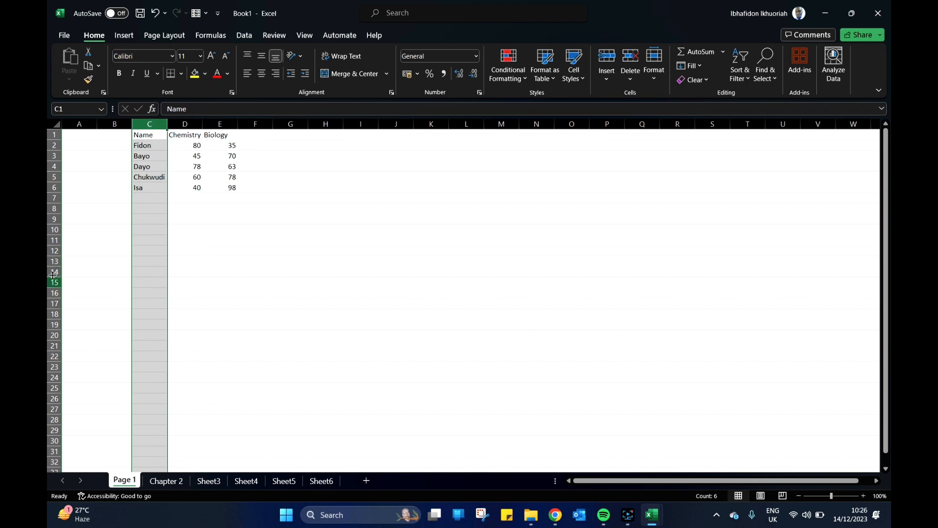
# Highlight columns E, F and G and row 7 in turn to examine column letters and row numbers.
pyautogui.click(226, 123)
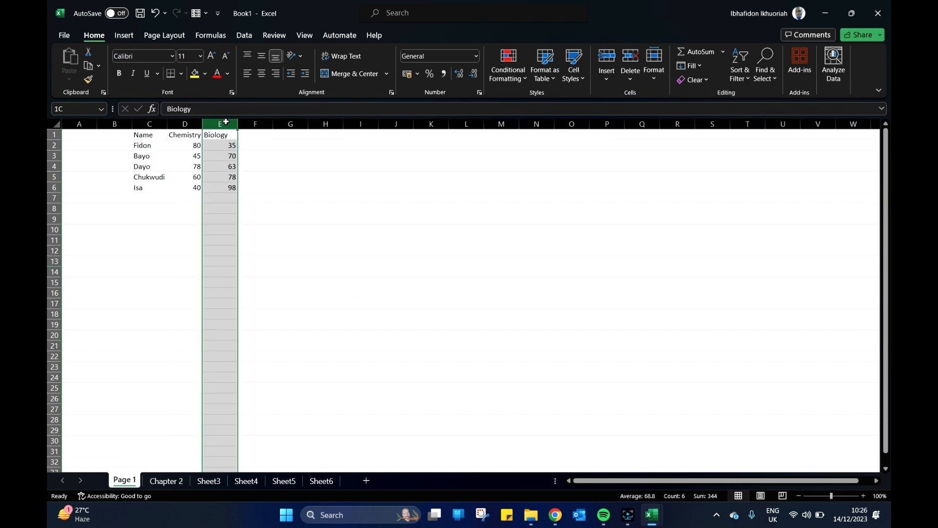
pyautogui.click(255, 124)
pyautogui.click(290, 124)
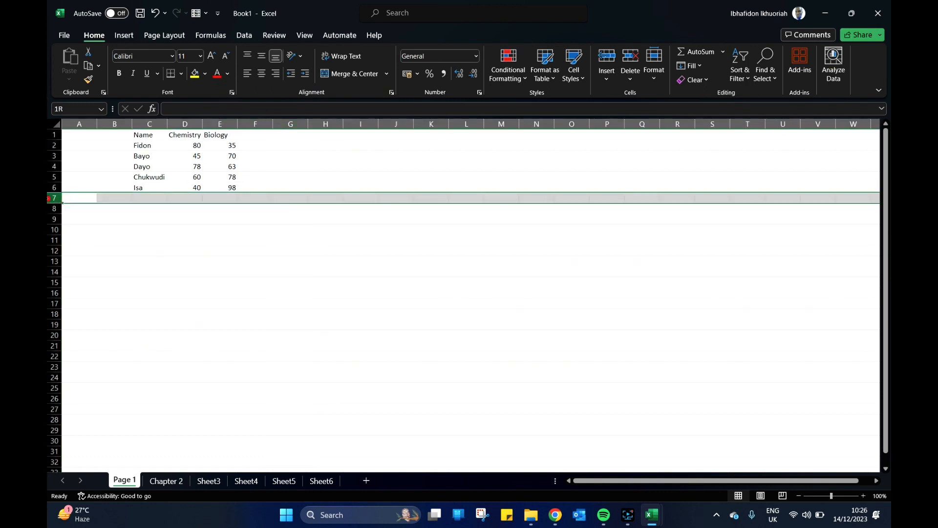
pyautogui.click(53, 198)
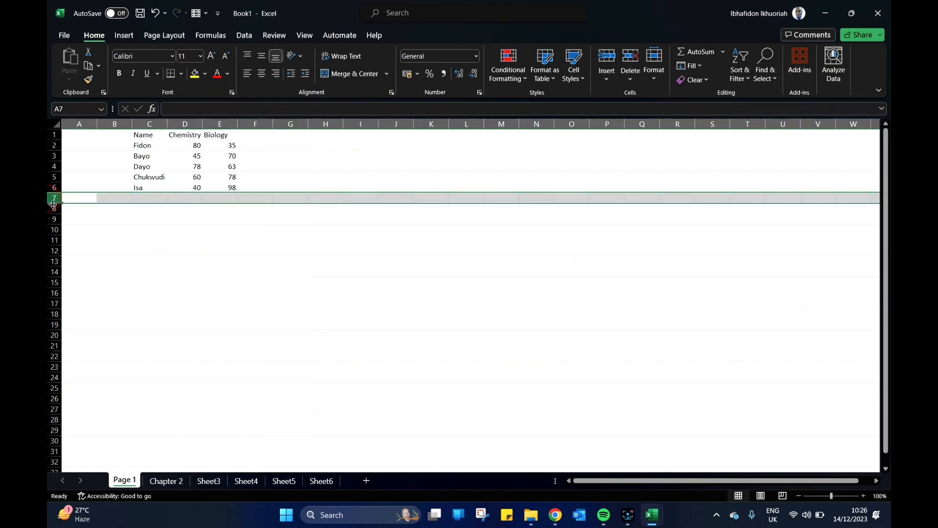
pyautogui.click(358, 218)
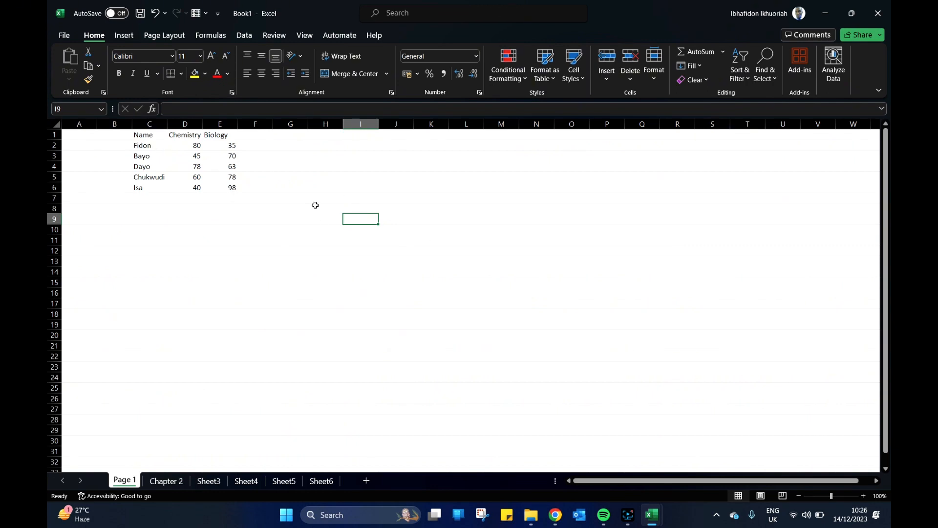
# Enter the formula =E2 in cell H2 to reference the first Biology score.
pyautogui.click(318, 145)
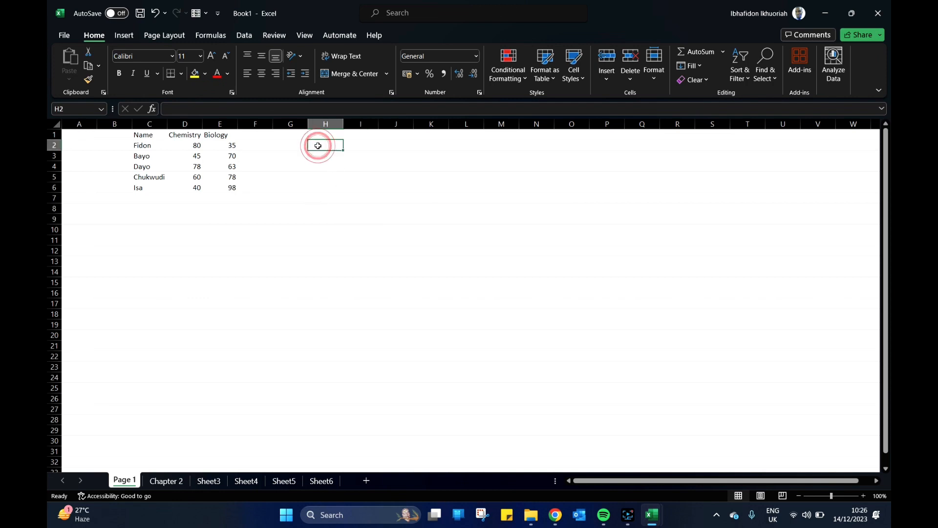
pyautogui.write('=')
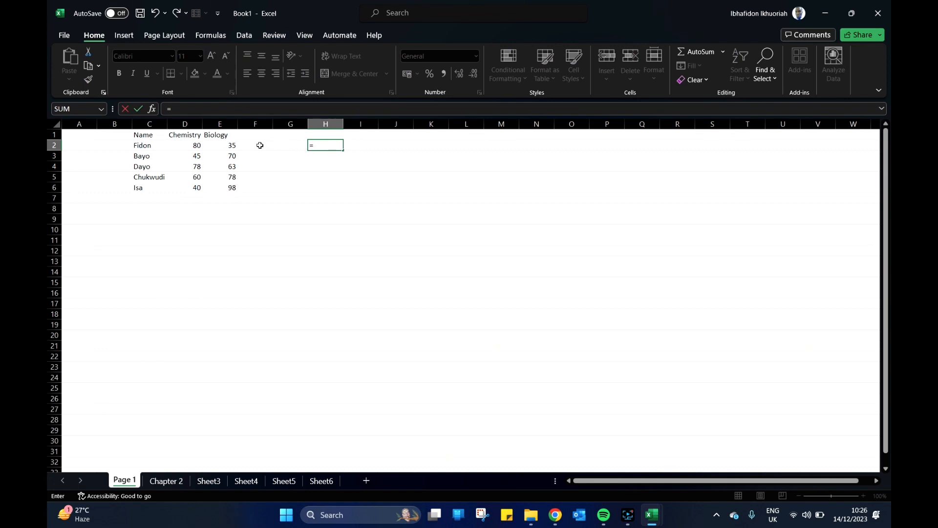
pyautogui.click(235, 146)
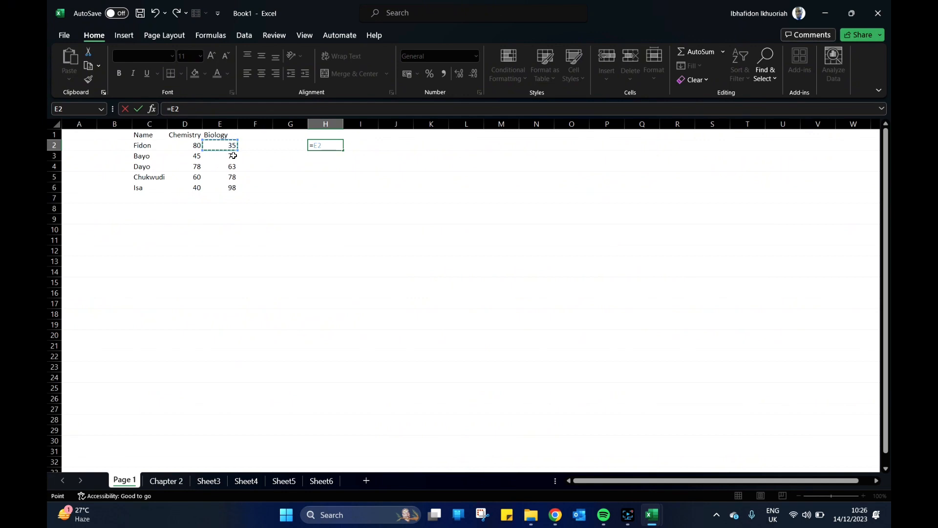
pyautogui.press('Return')
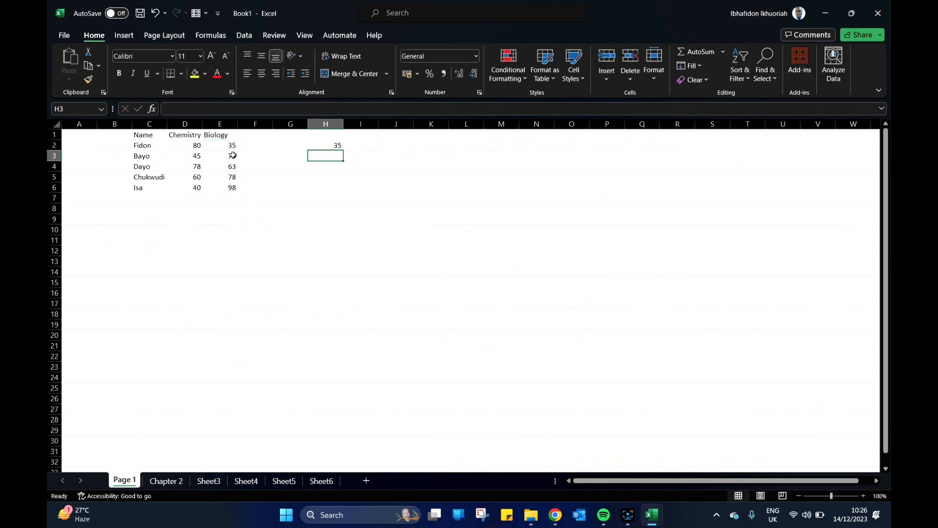
# Select cells H2 and E2 alternately to compare the reference formula with its source value.
pyautogui.click(324, 146)
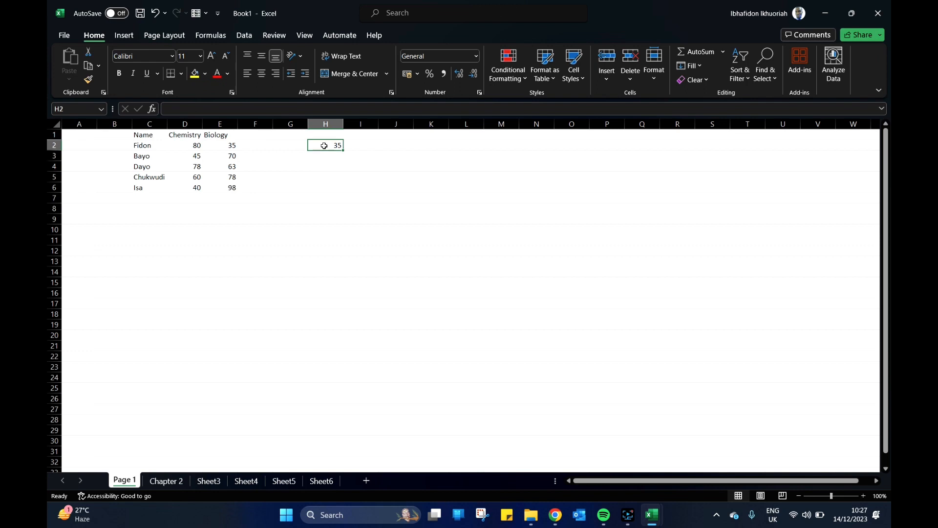
pyautogui.click(217, 145)
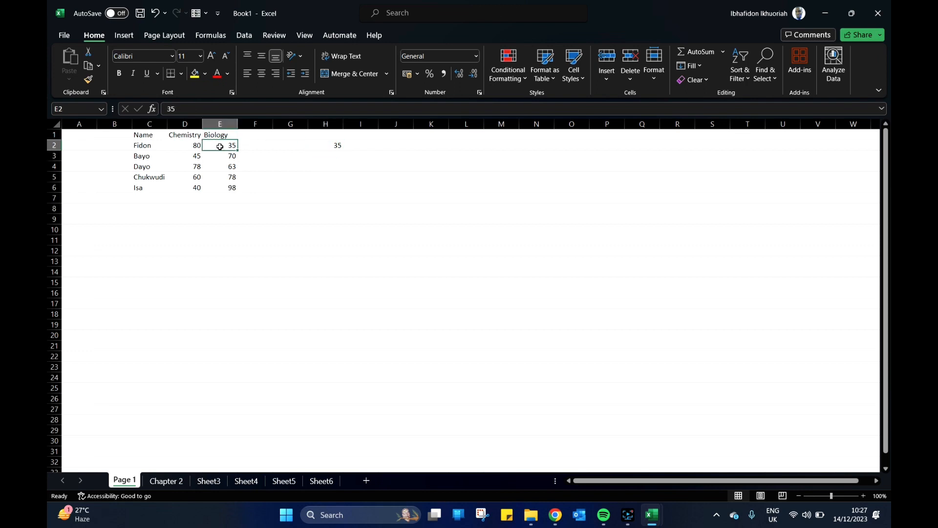
pyautogui.click(335, 145)
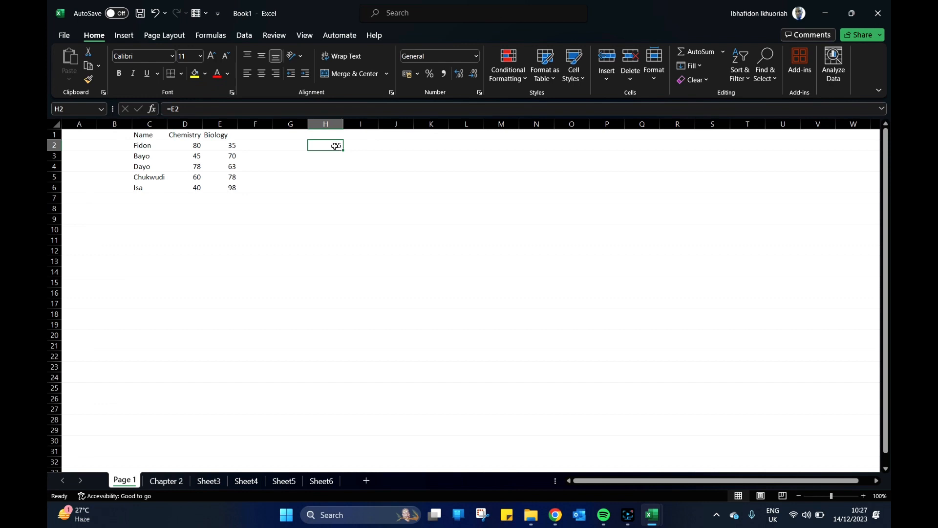
pyautogui.click(334, 146)
# Fill the formula in H2 down to H6 and inspect the references in H3 and H2.
pyautogui.click(341, 146)
pyautogui.moveTo(343, 150); pyautogui.dragTo(333, 196)
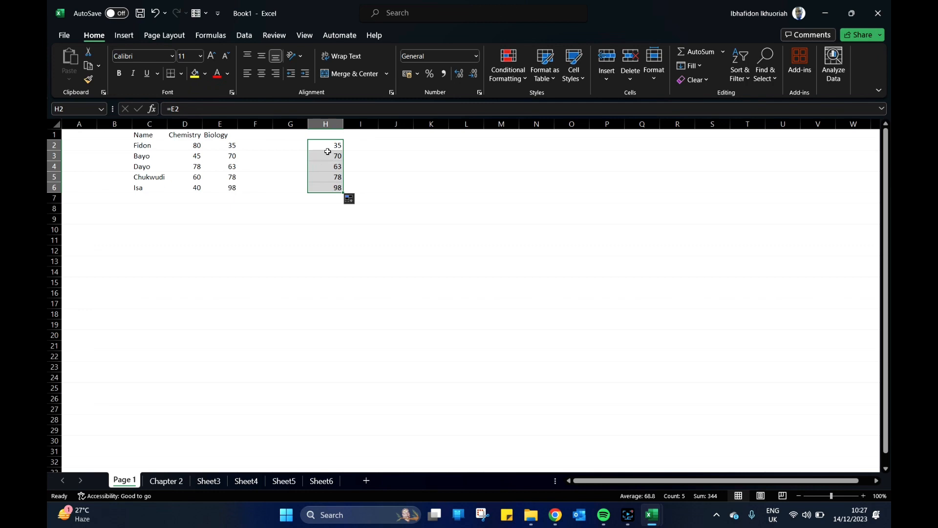
pyautogui.click(327, 151)
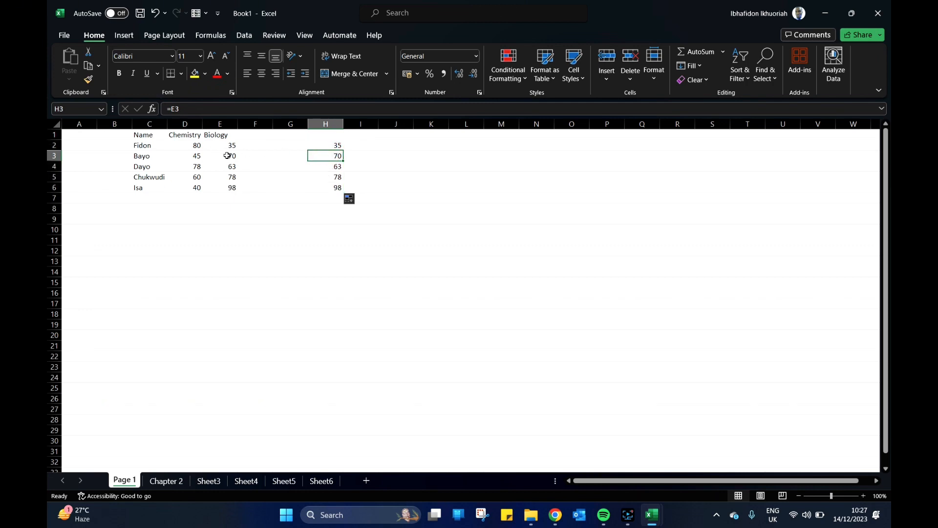
pyautogui.click(332, 144)
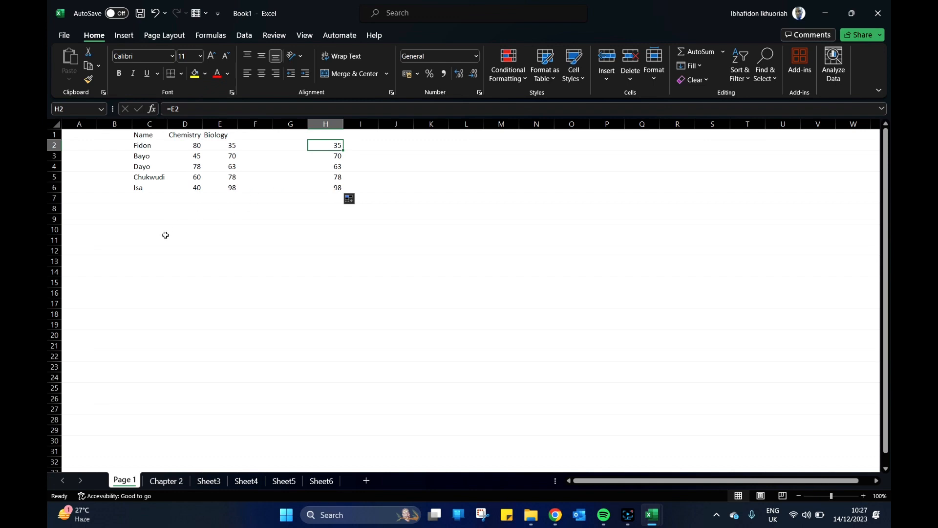
# Enter the label "Relative Reference" in cell D10.
pyautogui.click(185, 229)
pyautogui.write('R')
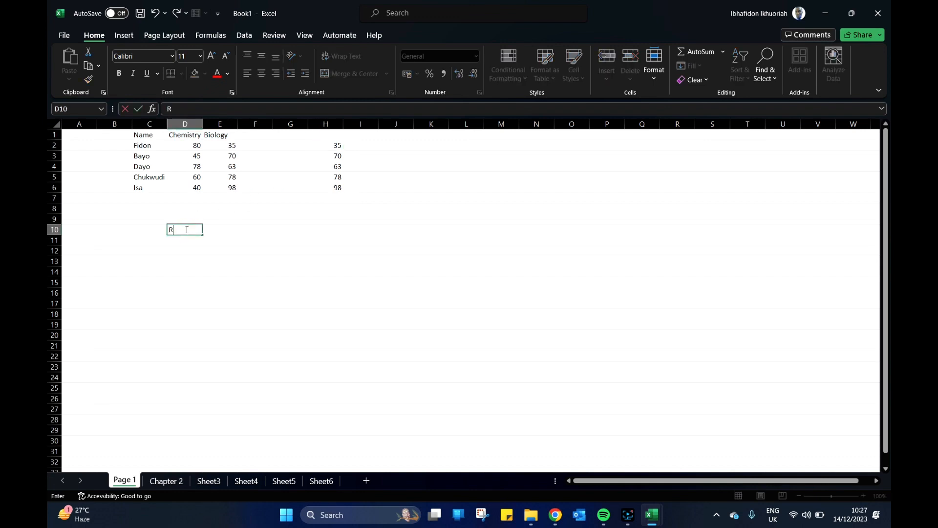
pyautogui.write('elative Reference')
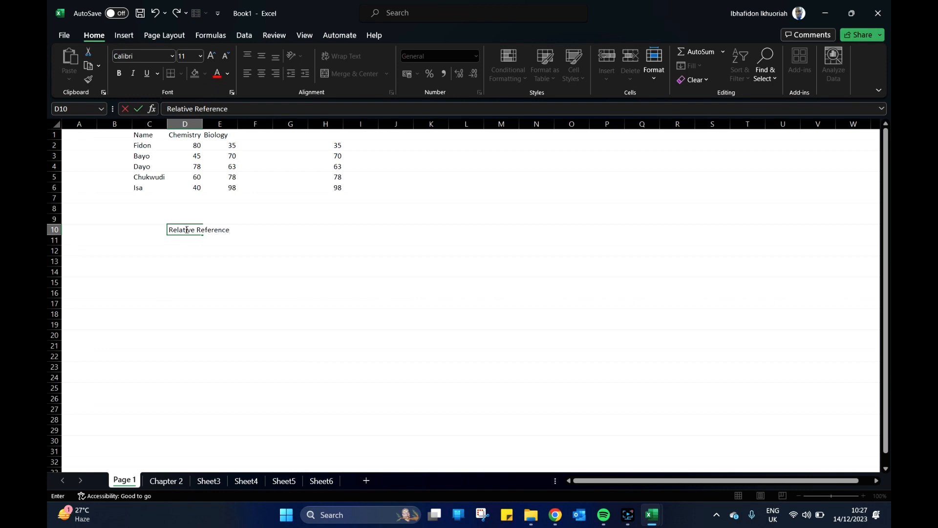
pyautogui.press('Return')
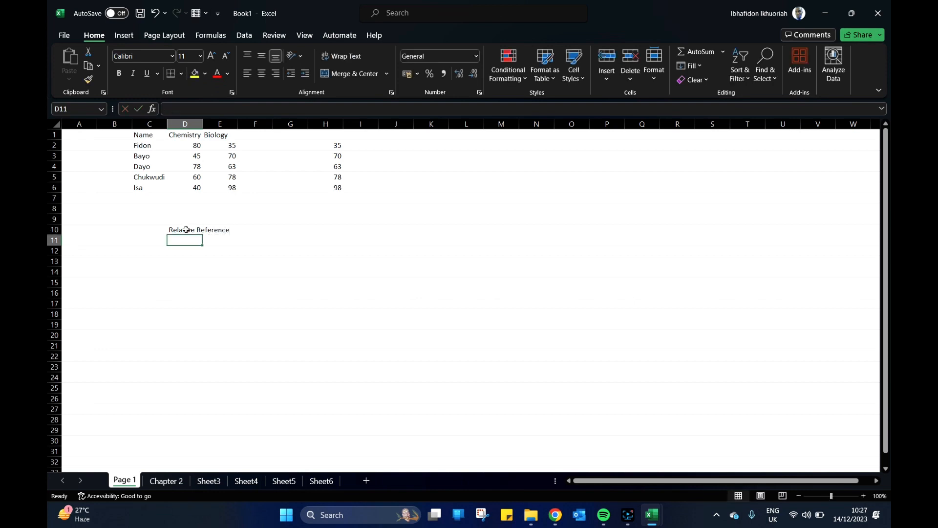
# Enter E2 in cell G10 as the example for the relative reference label.
pyautogui.click(291, 226)
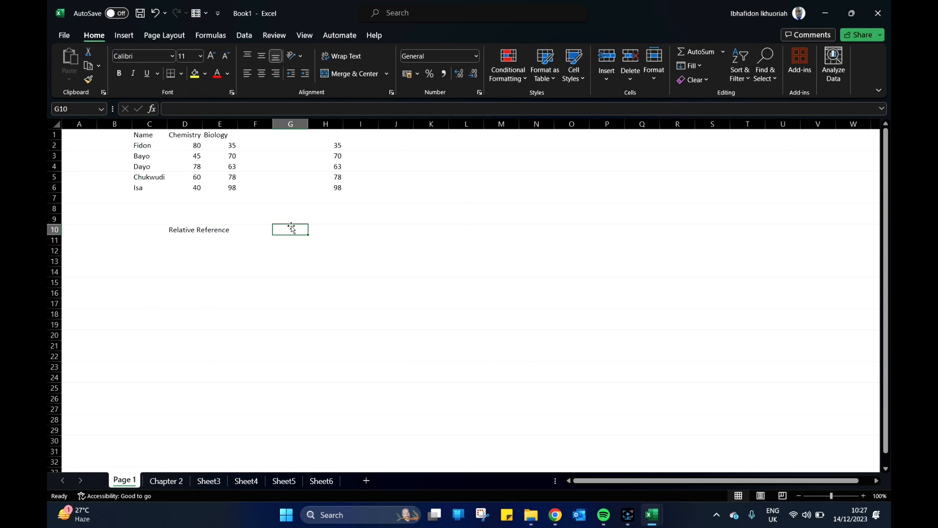
pyautogui.write('E2')
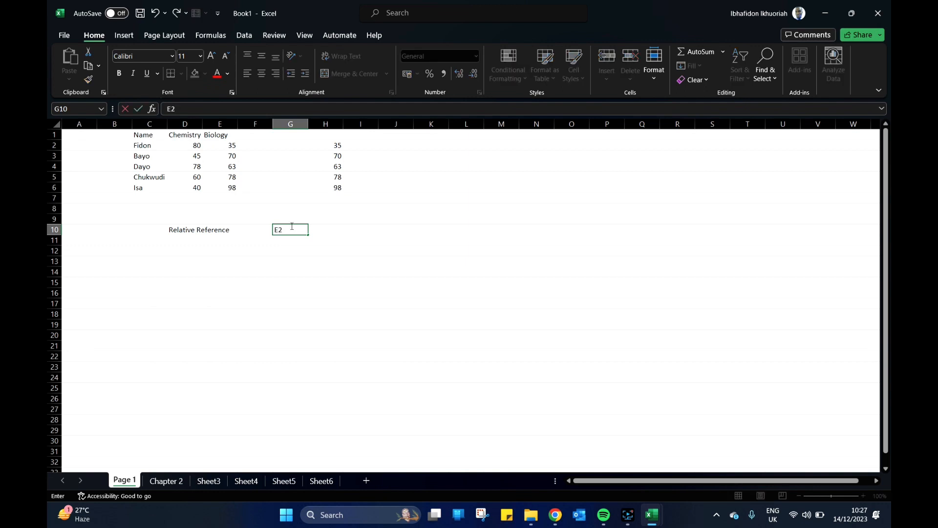
pyautogui.click(316, 255)
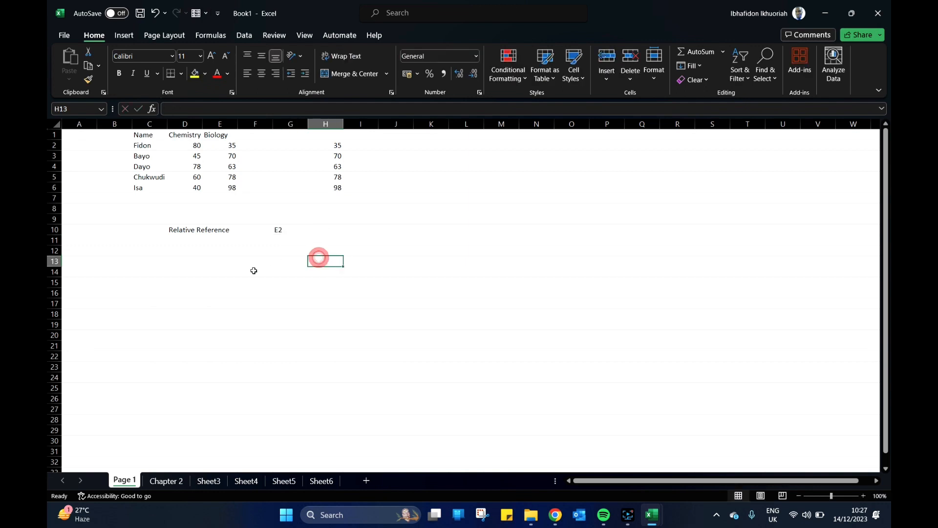
# Enter the label "Absolute Reference" in cell D12 and select G12 in the same row.
pyautogui.click(179, 251)
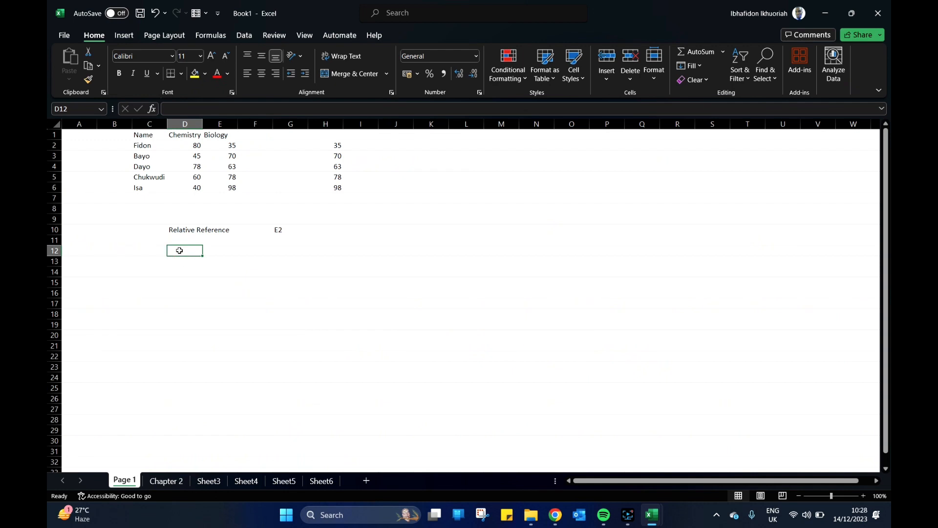
pyautogui.write('Abso')
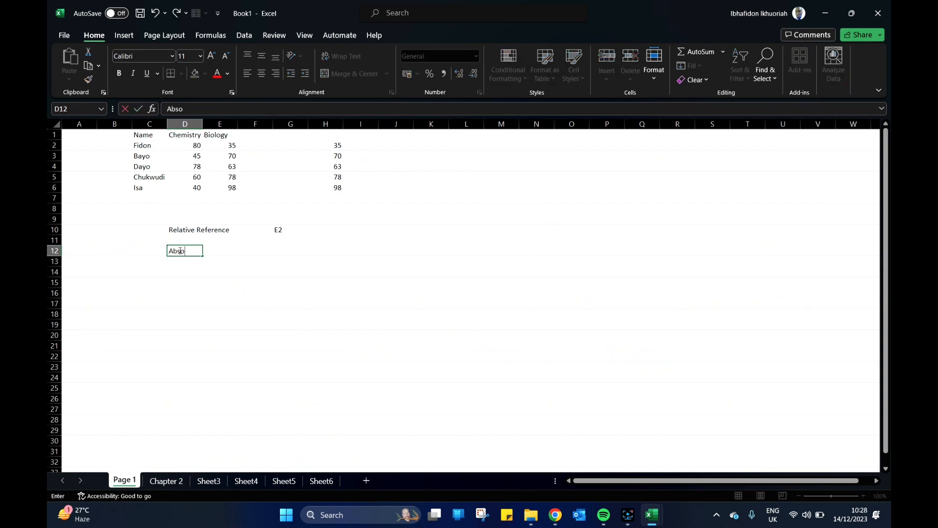
pyautogui.write('lute Reference')
pyautogui.click(289, 295)
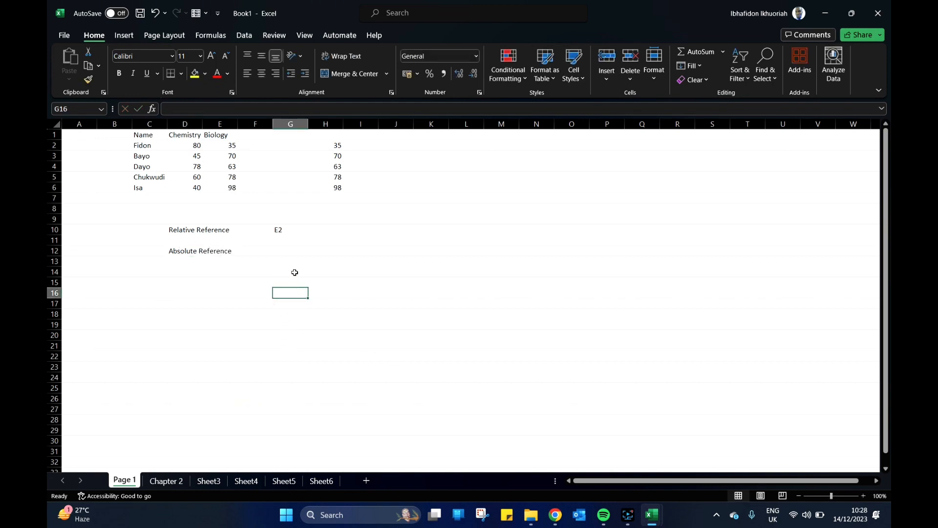
pyautogui.click(286, 250)
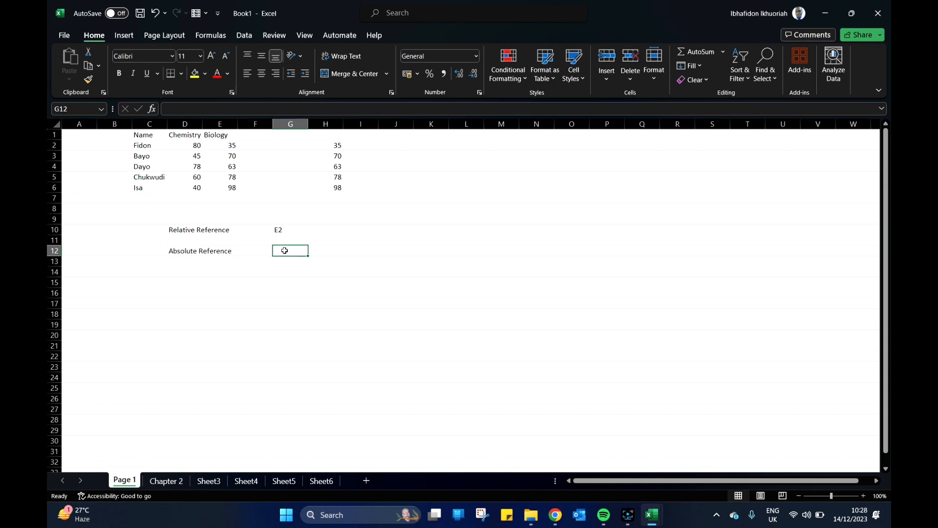
# Change the formula in cell H2 to the absolute reference =$E$2.
pyautogui.click(220, 147)
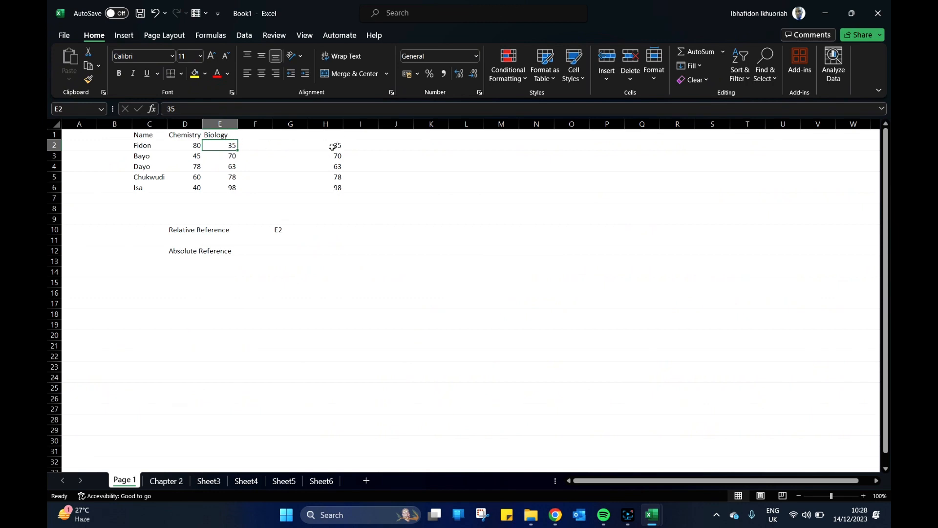
pyautogui.click(337, 145)
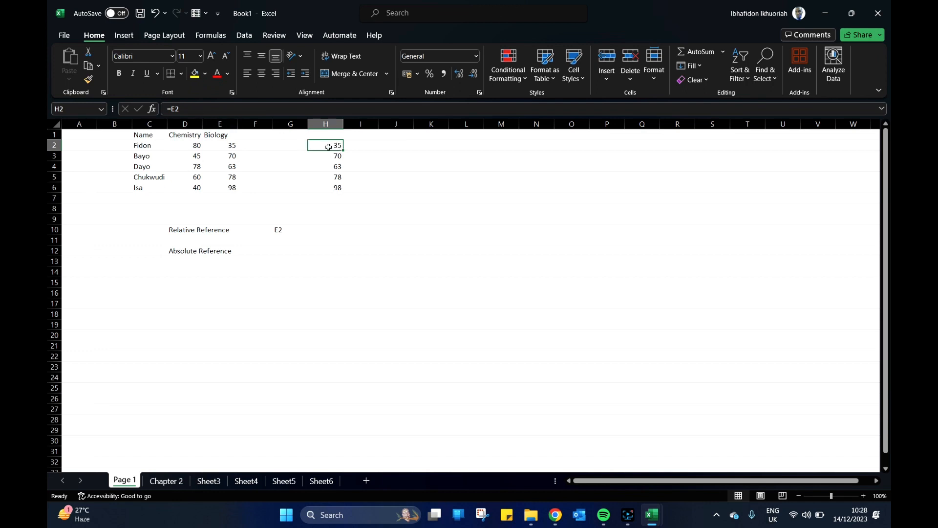
pyautogui.click(172, 109)
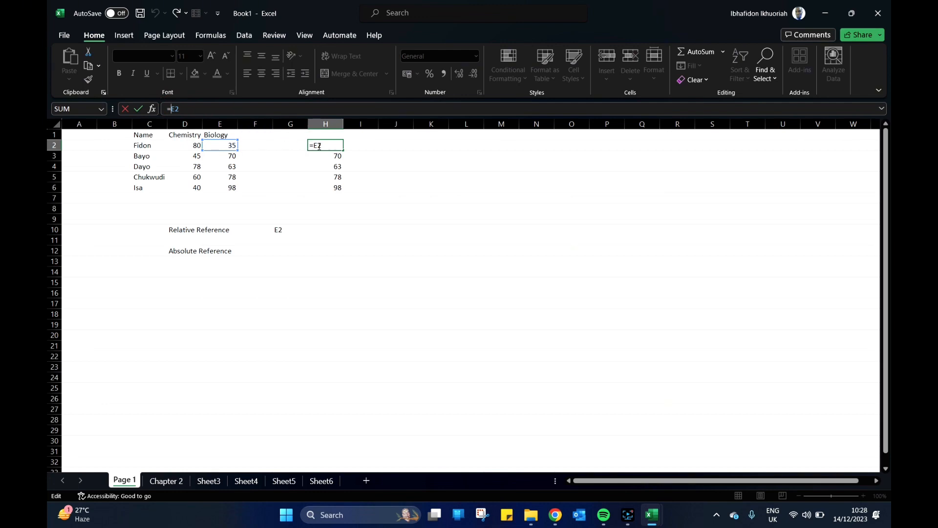
pyautogui.write('$E$')
pyautogui.press('Return')
# Fill the absolute reference formula from H2 down to H6.
pyautogui.click(318, 145)
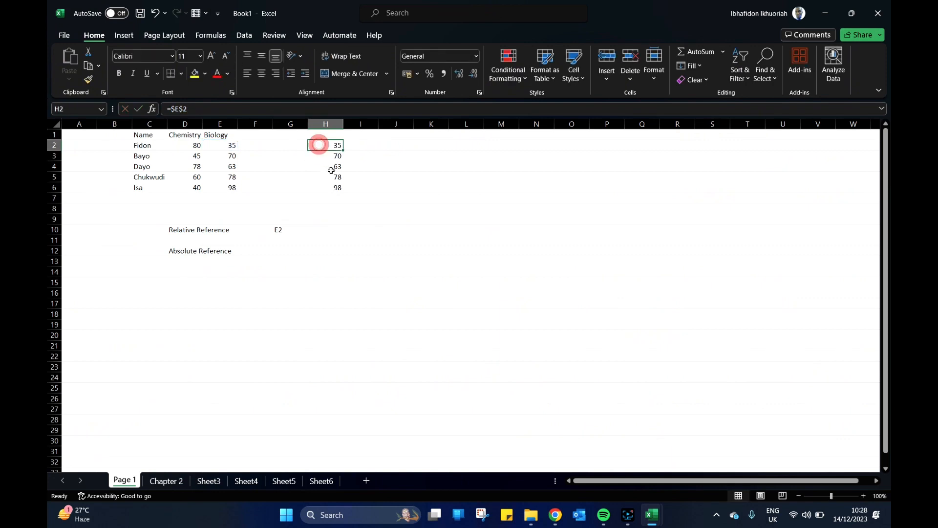
pyautogui.moveTo(344, 150); pyautogui.dragTo(343, 192)
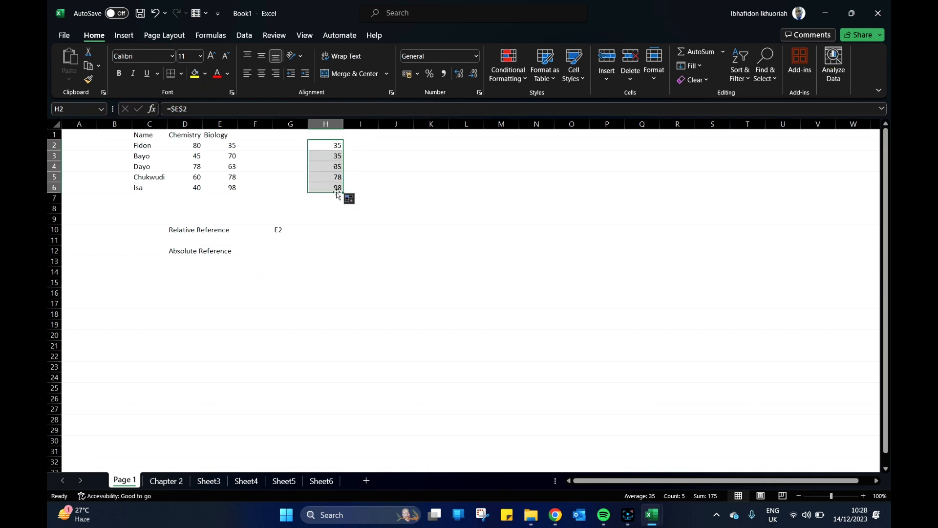
pyautogui.click(332, 146)
# Compare cell E2 with H2 and inspect the absolute reference in H2's formula.
pyautogui.click(223, 146)
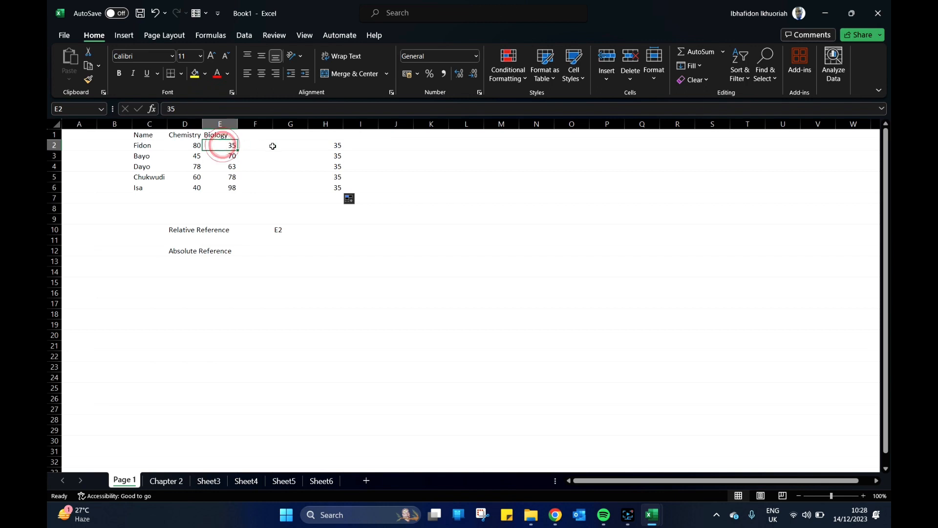
pyautogui.click(328, 146)
pyautogui.click(220, 144)
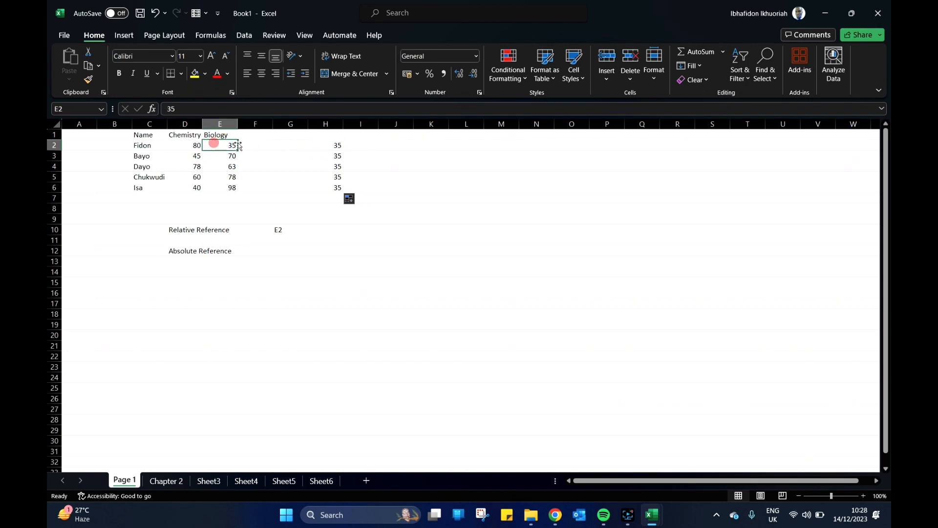
pyautogui.click(325, 146)
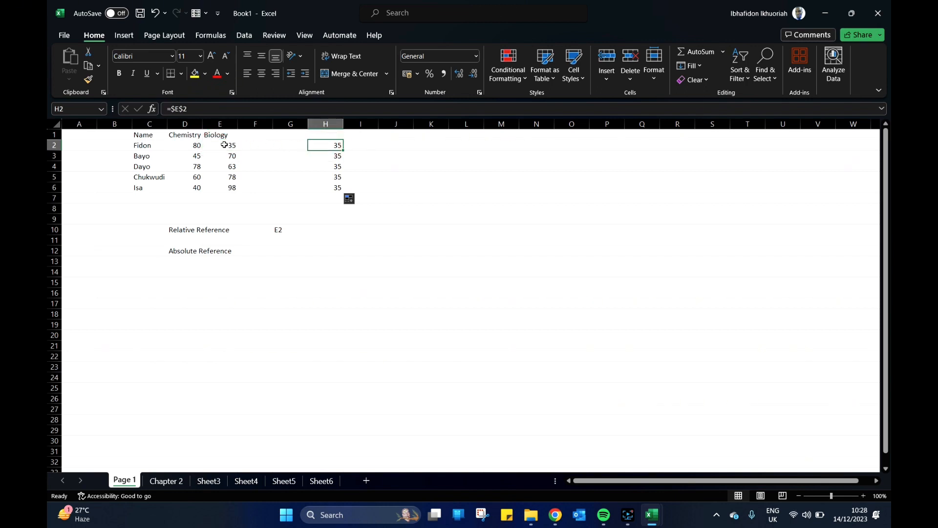
pyautogui.doubleClick(323, 143)
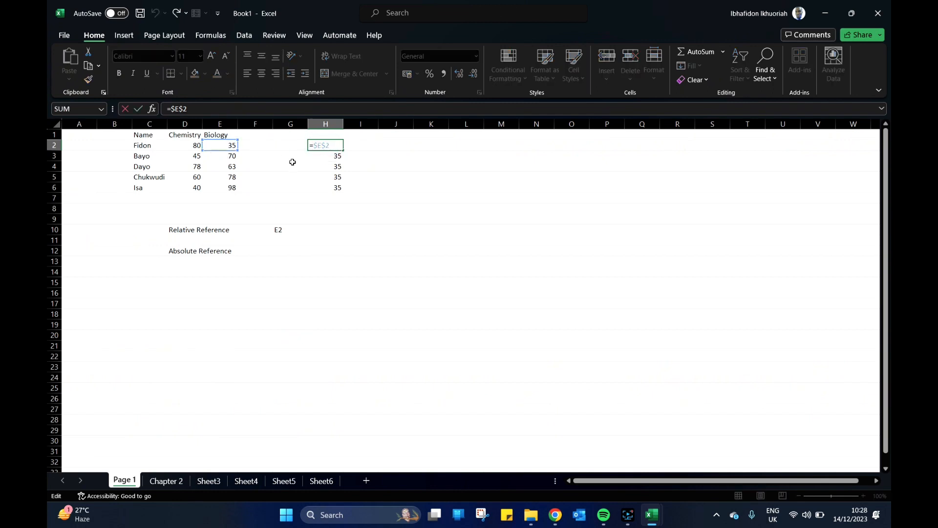
pyautogui.press('Return')
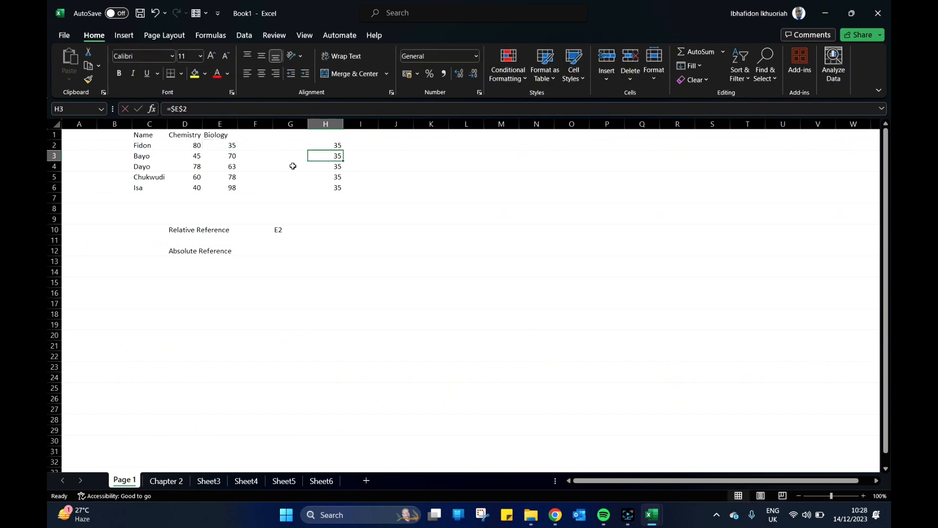
pyautogui.click(323, 145)
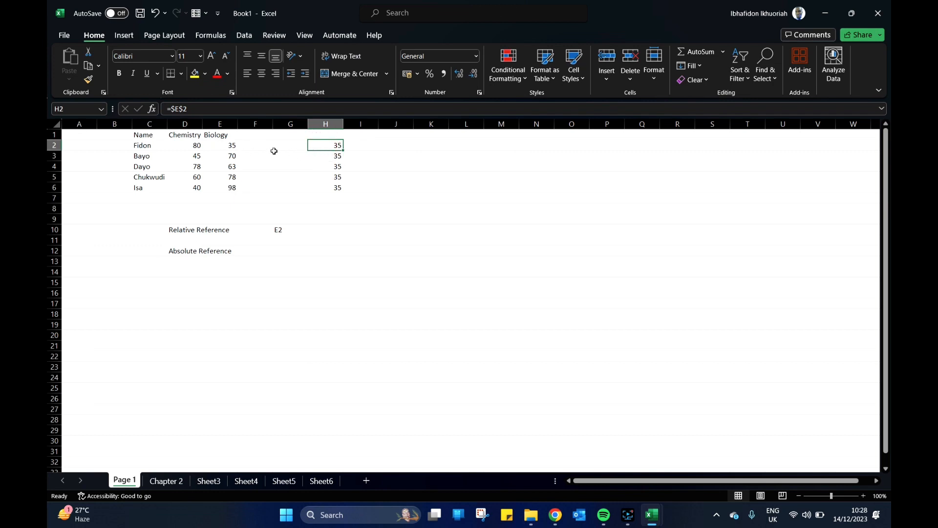
# Fill the formula in H2 down to H6 again and inspect the reference used in H3.
pyautogui.moveTo(344, 151); pyautogui.dragTo(341, 190)
pyautogui.click(336, 156)
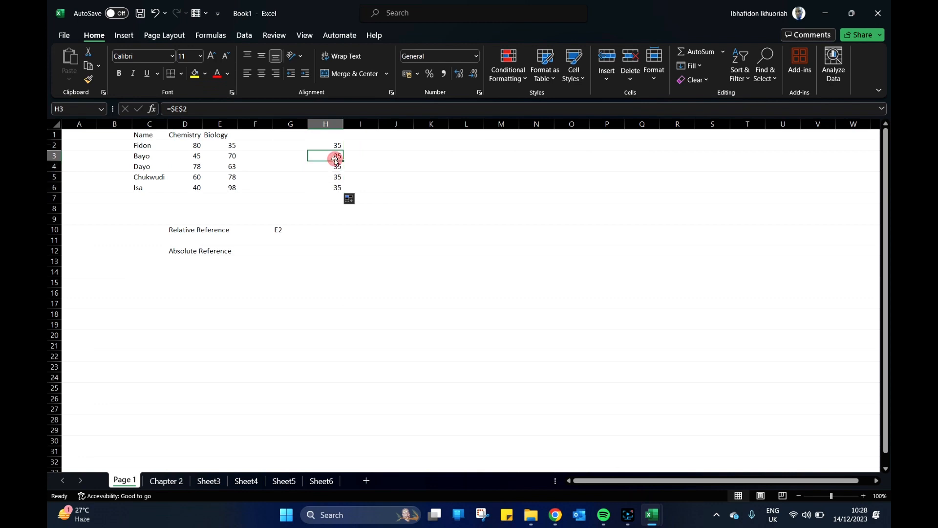
pyautogui.doubleClick(335, 156)
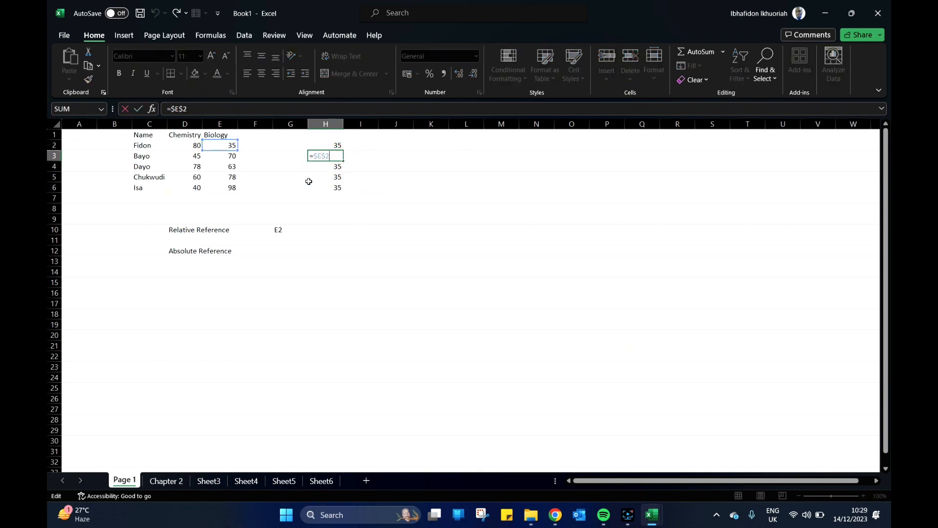
pyautogui.press('Return')
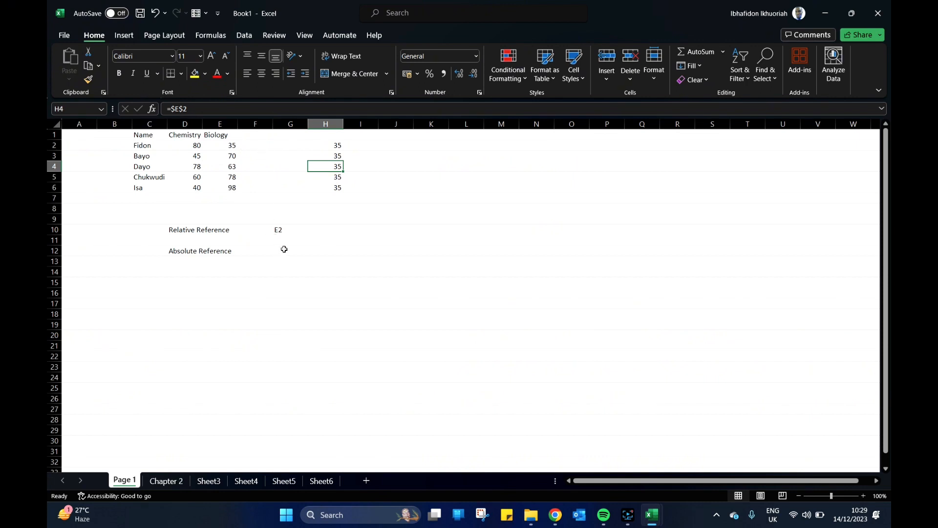
# Enter the example $E$2 in cell G12 beside the "Absolute Reference" label.
pyautogui.click(279, 251)
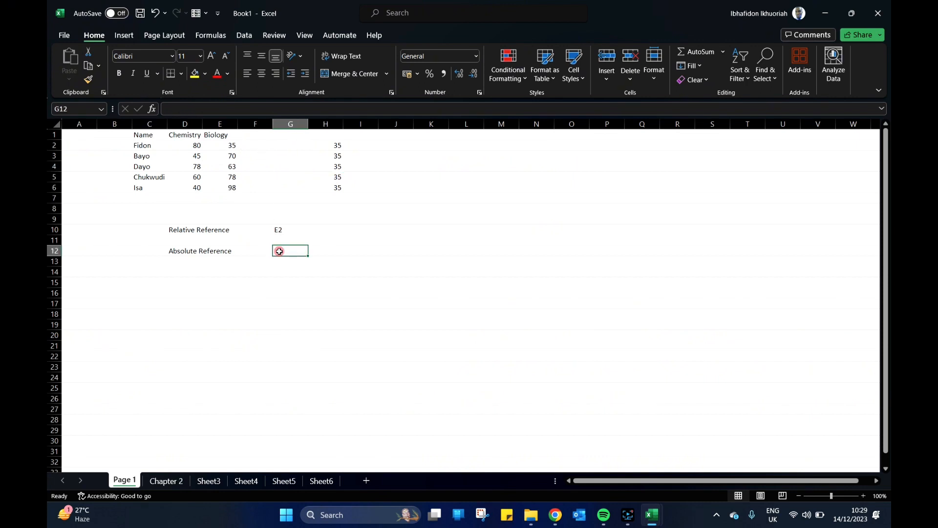
pyautogui.doubleClick(280, 251)
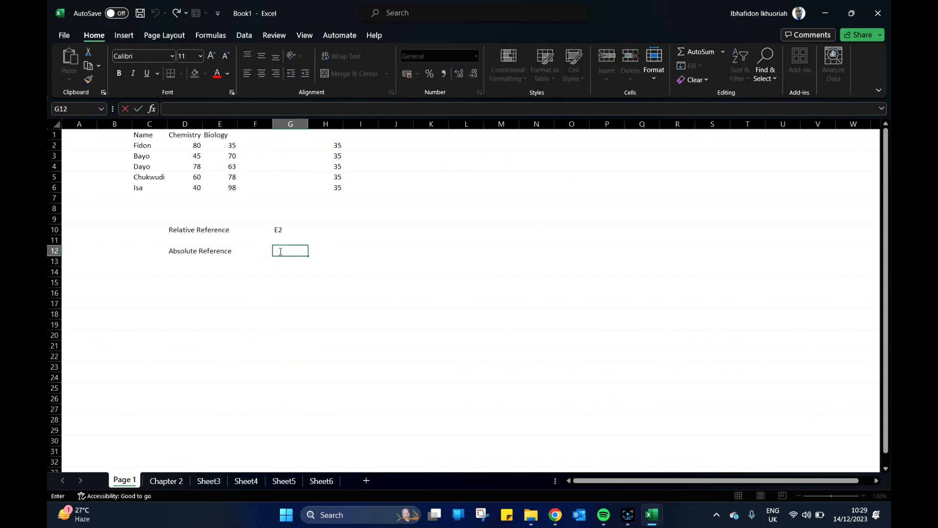
pyautogui.write('$E$2')
pyautogui.click(326, 278)
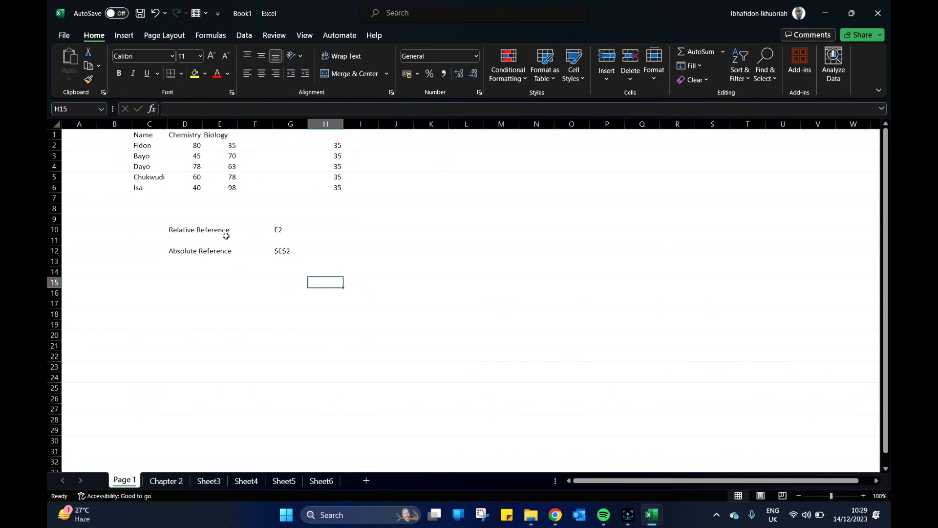
# Enter the label "Mixed" in cell D14, below the "Absolute Reference" label.
pyautogui.click(178, 270)
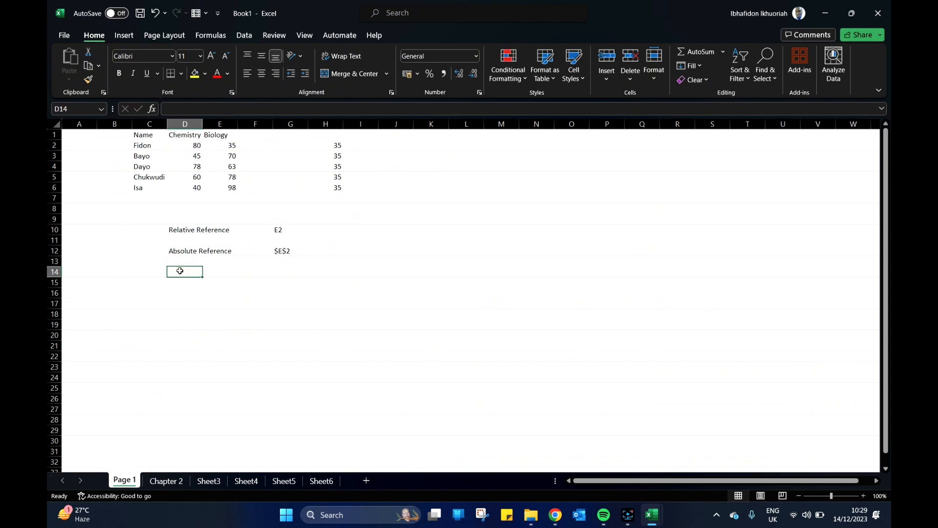
pyautogui.write('Mixed')
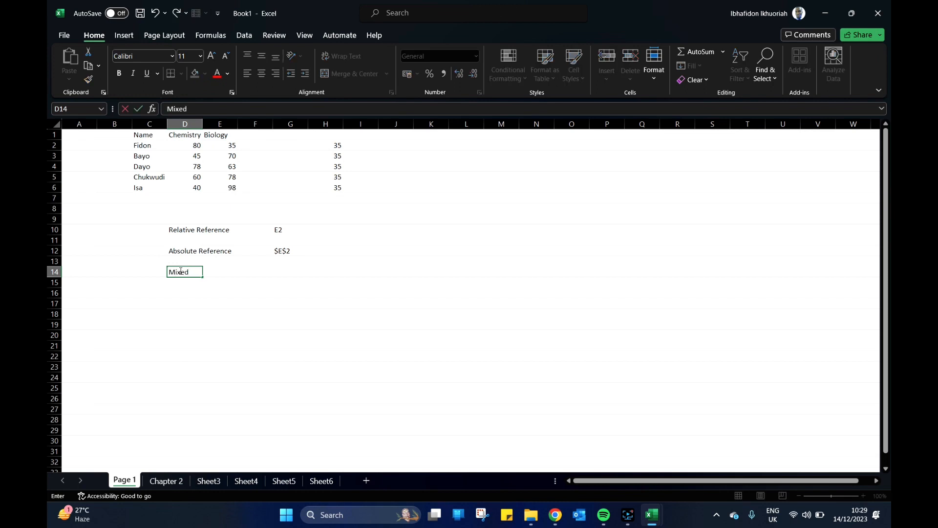
pyautogui.click(264, 280)
# Enter the mixed reference example E2 * $E$3 as text in cell G14.
pyautogui.click(280, 271)
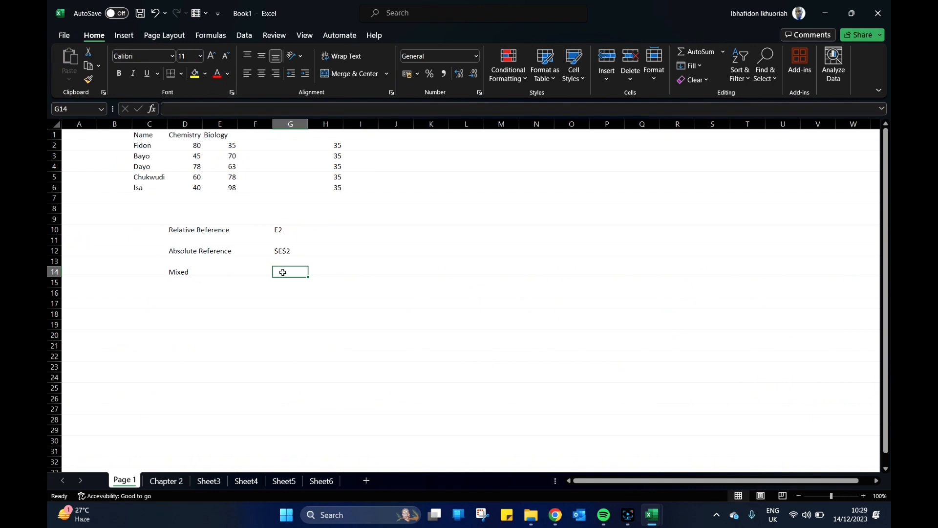
pyautogui.write('E2')
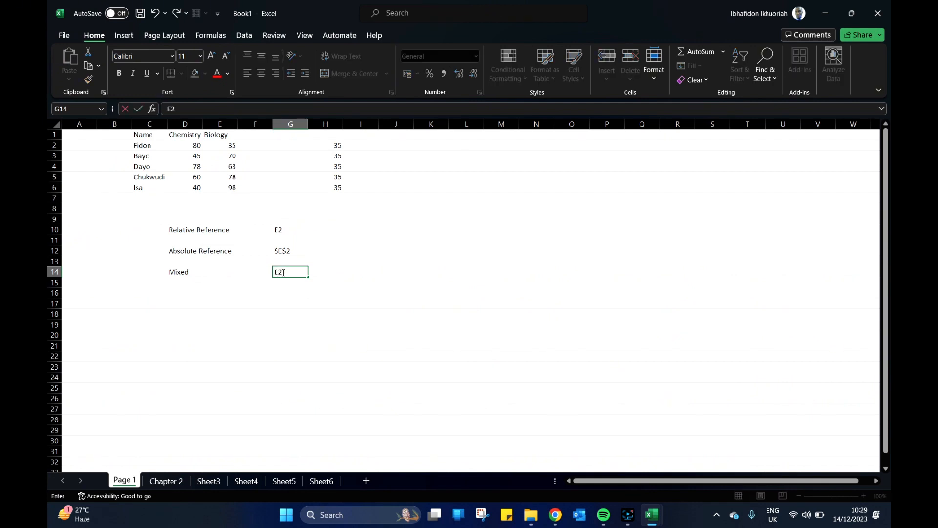
pyautogui.write(' 8')
pyautogui.press('BackSpace')
pyautogui.press('BackSpace')
pyautogui.write('* $E$3')
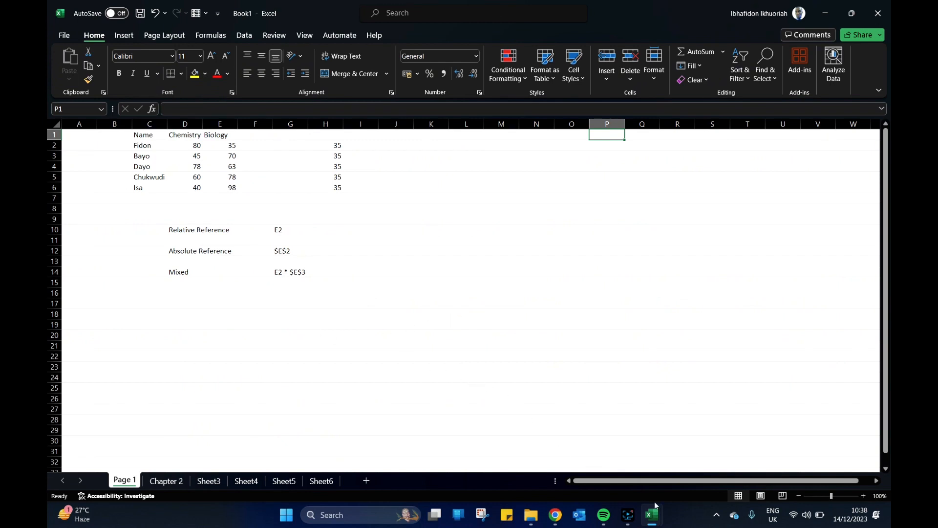
pyautogui.click(628, 515)
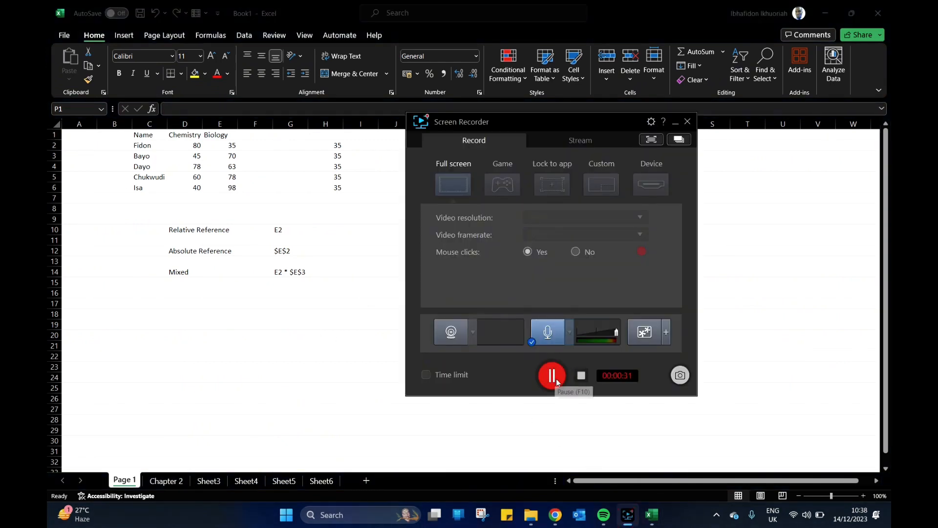